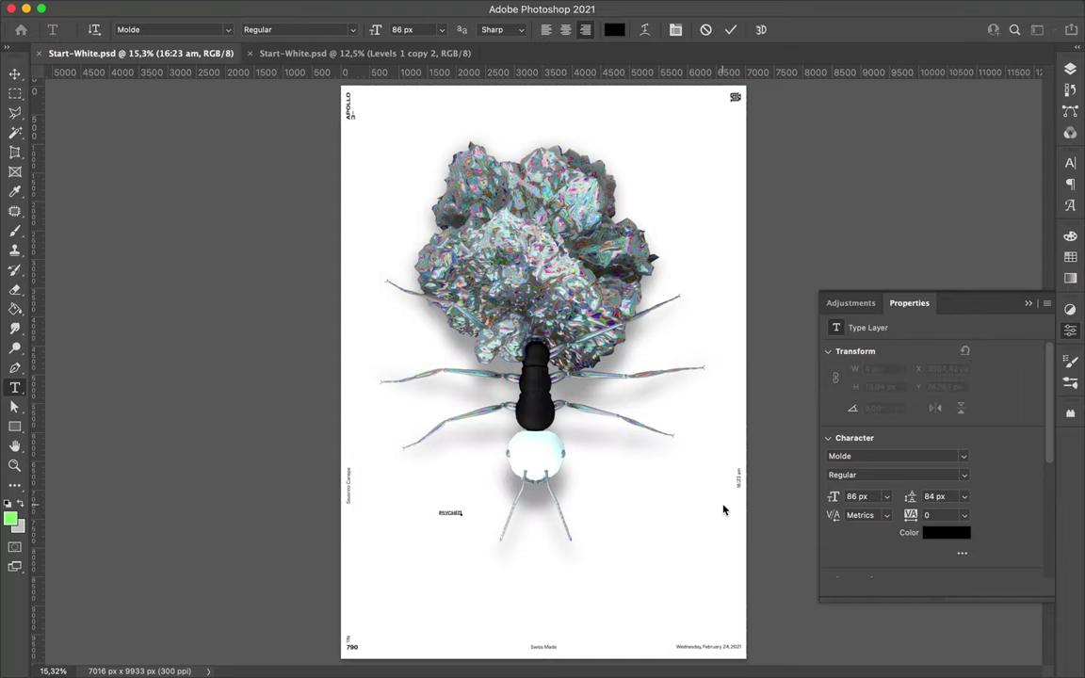
- Enlarge the PSYCHEDELIC text and set it in Revolution Gothic
{"action": "left_click_drag", "start_coordinate": [730, 513], "coordinate": [649, 654]}
{"action": "key", "text": "Return"}
{"action": "key", "text": "F7"}
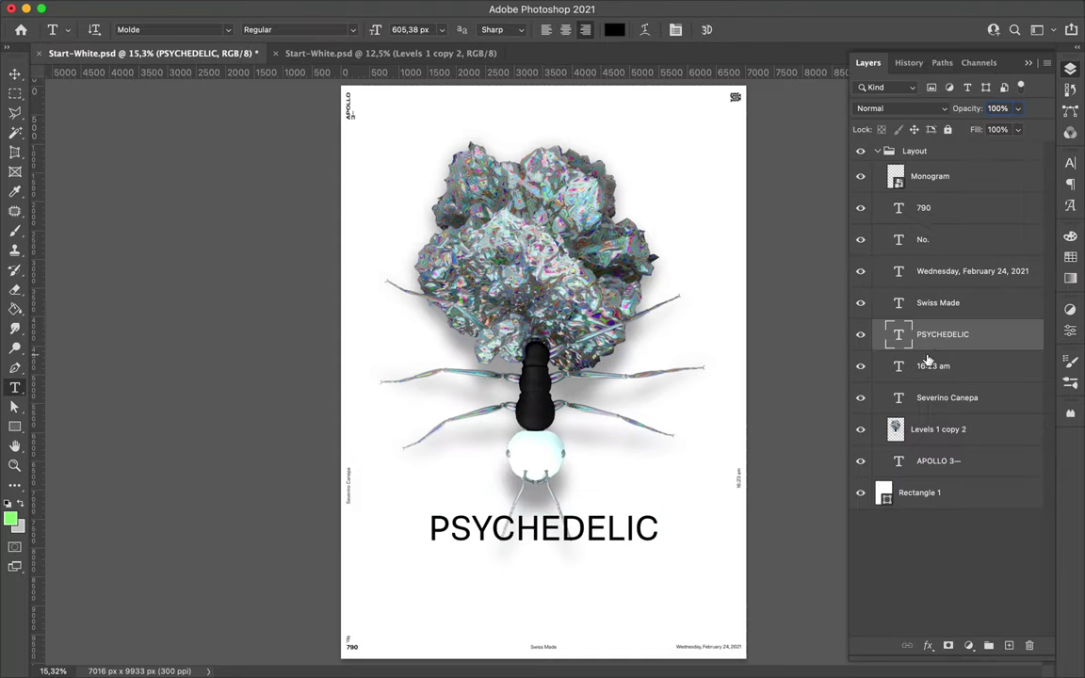
{"action": "key", "text": "ctrl+t"}
{"action": "left_click", "coordinate": [933, 182]}
{"action": "type", "text": "revo"}
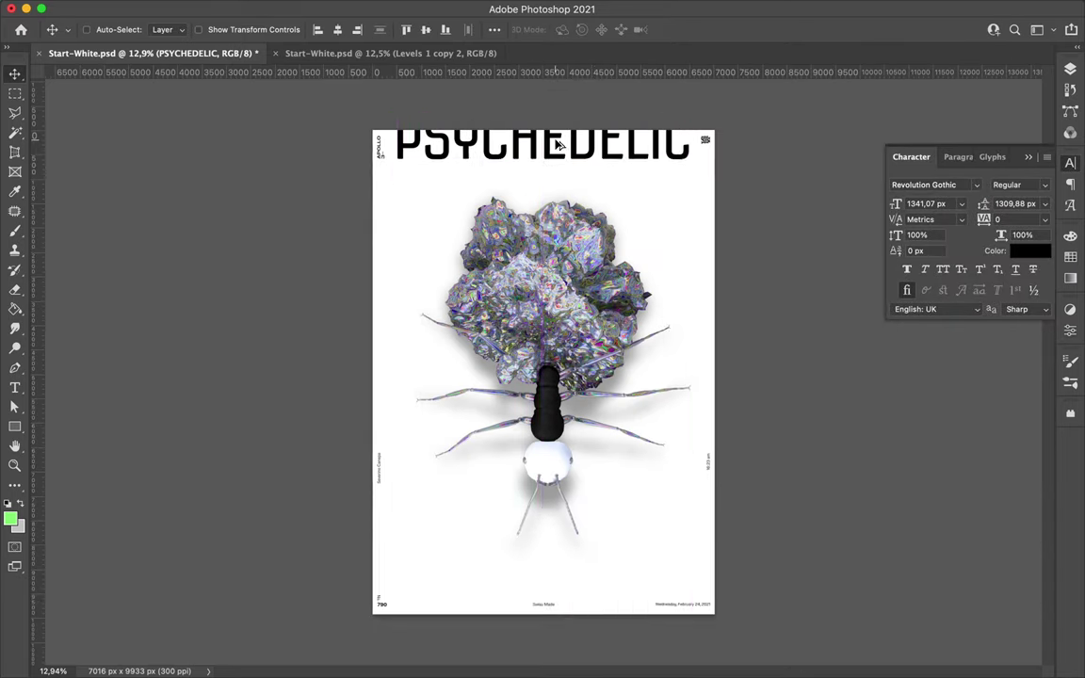
- Place a copy of PSYCHEDELIC at the poster bottom and sample purple from the chrome flower
{"action": "left_click_drag", "start_coordinate": [558, 144], "coordinate": [603, 622]}
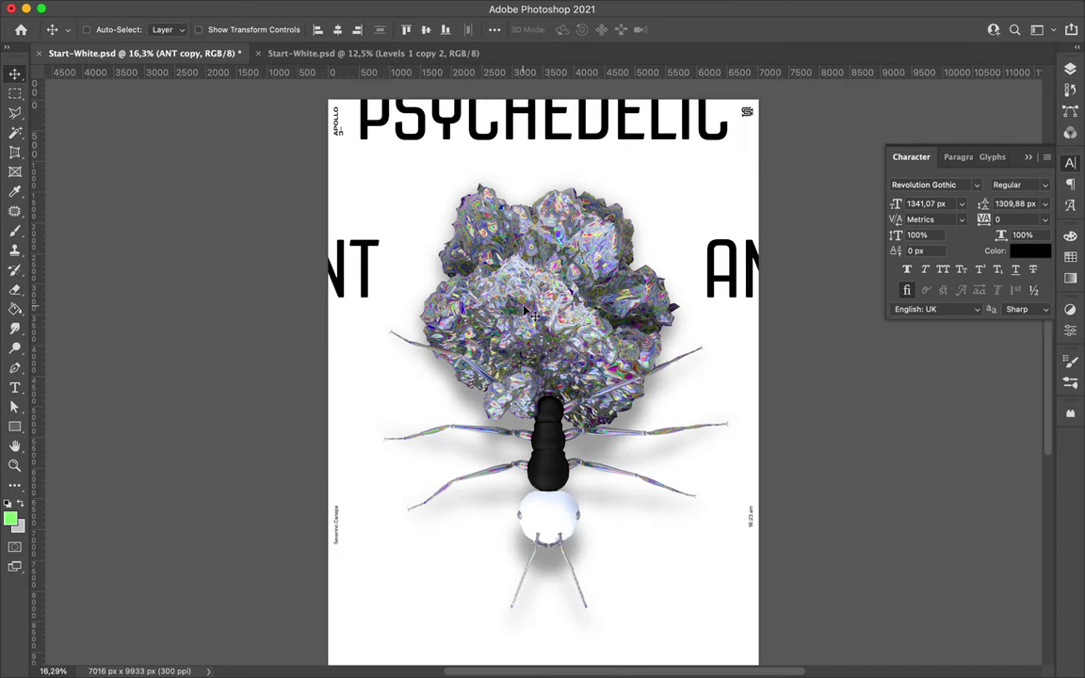
{"action": "key", "text": "i"}
{"action": "mouse_move", "coordinate": [521, 266]}
{"action": "left_mouse_down"}
{"action": "mouse_move", "coordinate": [512, 291]}
{"action": "mouse_move", "coordinate": [565, 321]}
{"action": "left_mouse_up"}
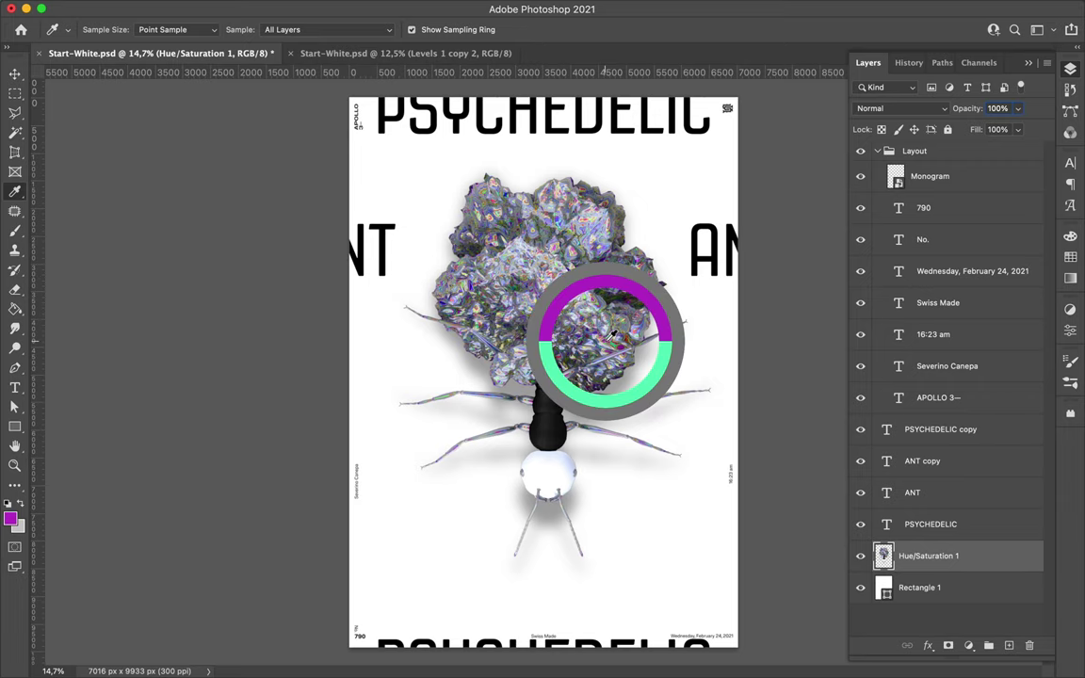
- Draw a purple strip down the left edge and set a duplicate of it to Linear Light
{"action": "key", "text": "u"}
{"action": "left_click_drag", "start_coordinate": [350, 95], "coordinate": [441, 652]}
{"action": "key", "text": "ctrl+j"}
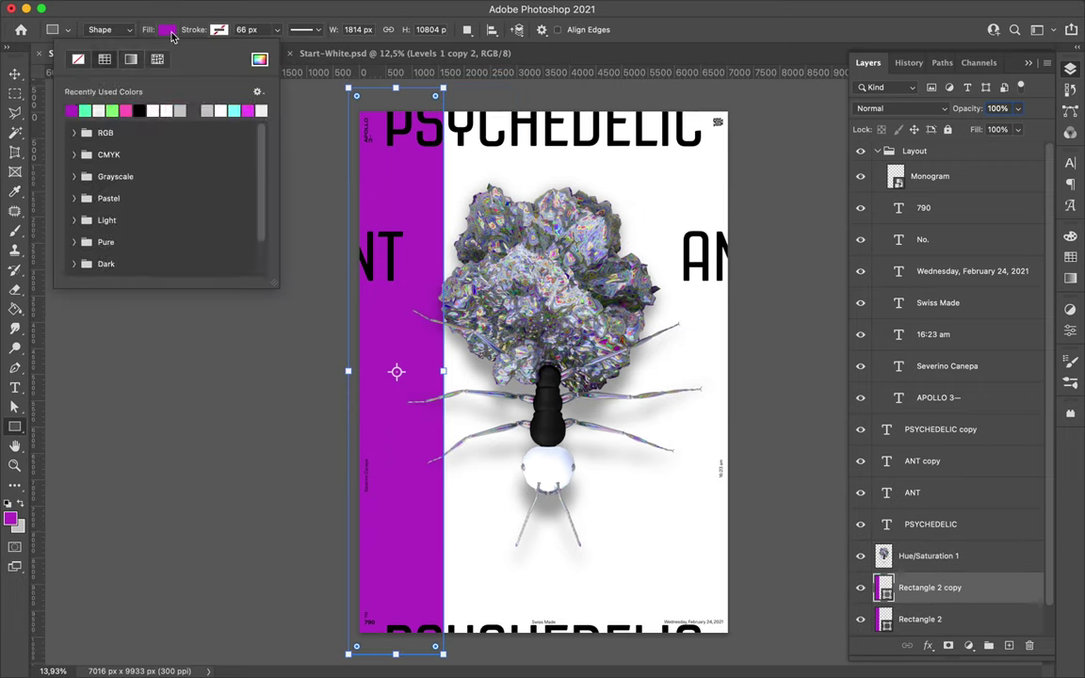
{"action": "key", "text": "v"}
{"action": "left_click", "coordinate": [901, 108]}
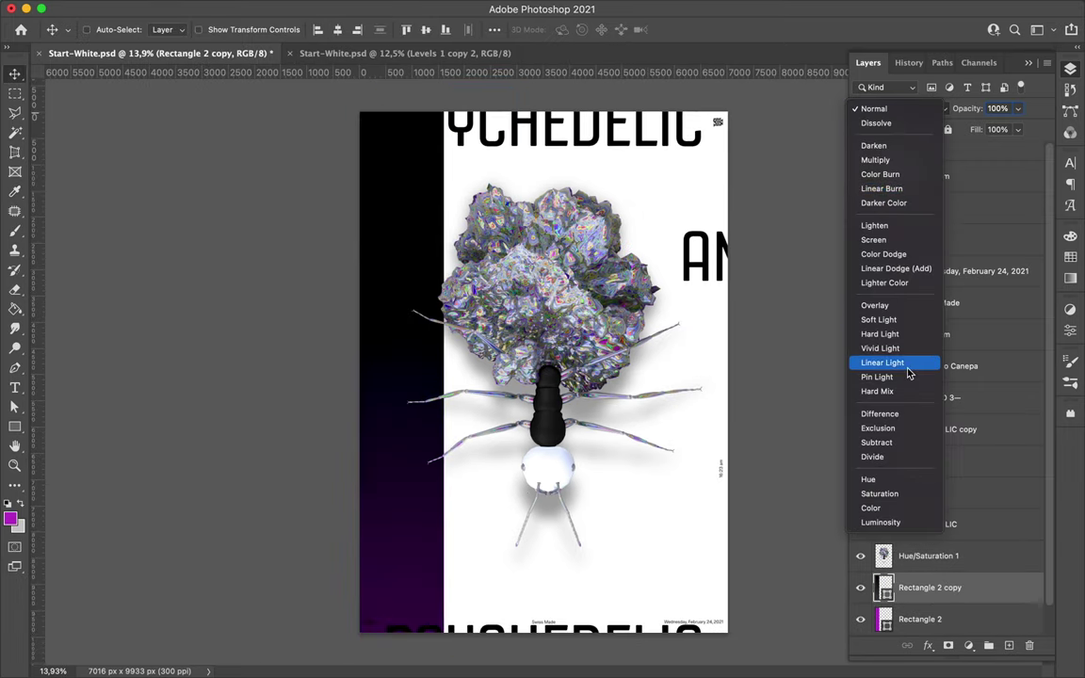
{"action": "left_click", "coordinate": [882, 363]}
- Widen both purple strips slightly, then select the PSYCHEDELIC text for transforming
{"action": "left_click", "coordinate": [942, 619], "text": "shift"}
{"action": "key", "text": "ctrl+t"}
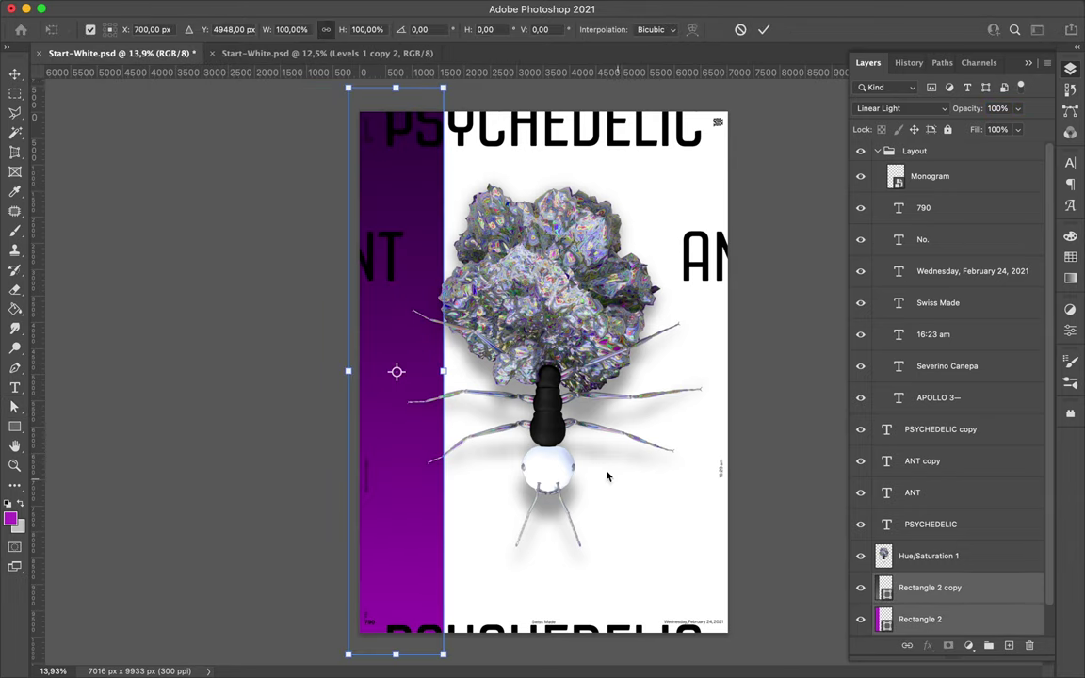
{"action": "left_click_drag", "start_coordinate": [442, 382], "coordinate": [447, 382]}
{"action": "key", "text": "Return"}
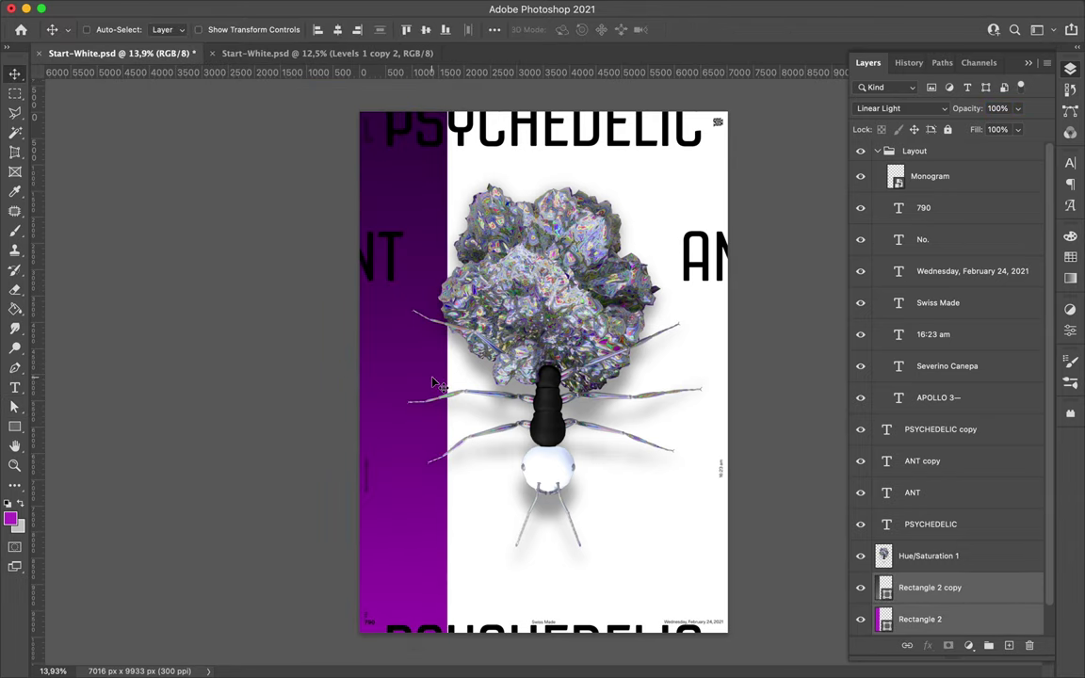
{"action": "left_click", "coordinate": [638, 132], "text": "ctrl"}
{"action": "key", "text": "ctrl+t"}
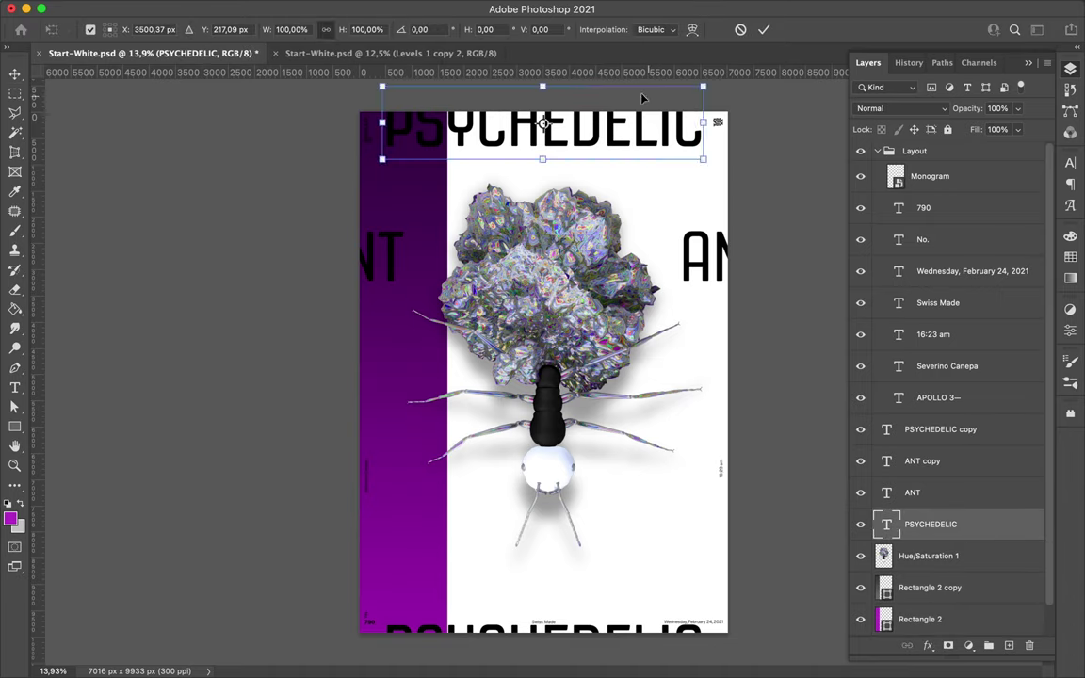
- Stand PSYCHEDELIC vertically on the purple strip and recolour it with a sampled light blue
{"action": "left_click_drag", "start_coordinate": [574, 197], "coordinate": [443, 420]}
{"action": "key", "text": "Return"}
{"action": "key", "text": "i"}
{"action": "left_click", "coordinate": [558, 283]}
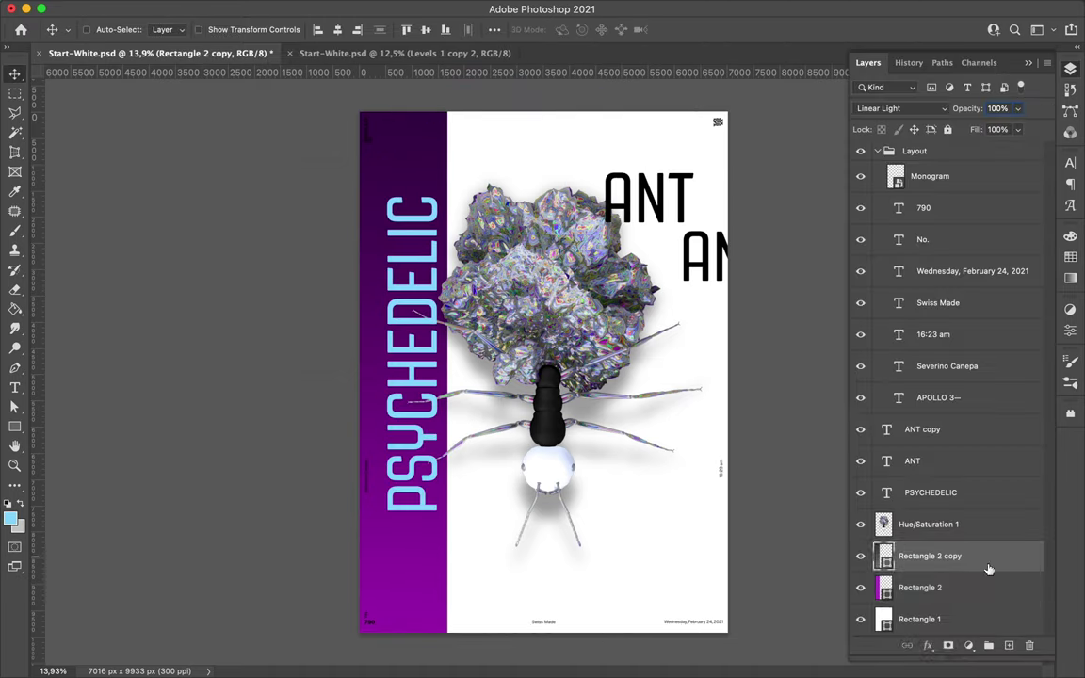
- Stretch the purple rectangle across the whole canvas width and re-transform PSYCHEDELIC
{"action": "key", "text": "ctrl+t"}
{"action": "left_click_drag", "start_coordinate": [447, 372], "coordinate": [728, 372]}
{"action": "key", "text": "Return"}
{"action": "left_click", "coordinate": [413, 509], "text": "ctrl"}
{"action": "key", "text": "ctrl+t"}
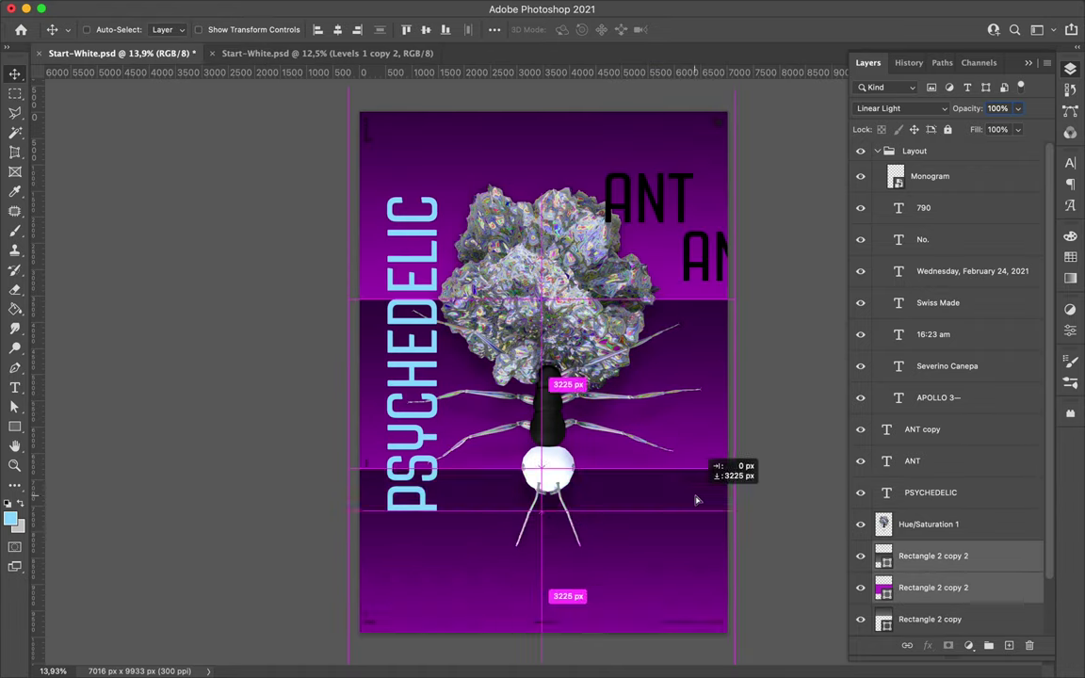
{"action": "key", "text": "Return"}
- Duplicate the rectangle layers, delete the bottom purple copies, and select PSYCHEDELIC's colour
{"action": "key", "text": "ctrl+j"}
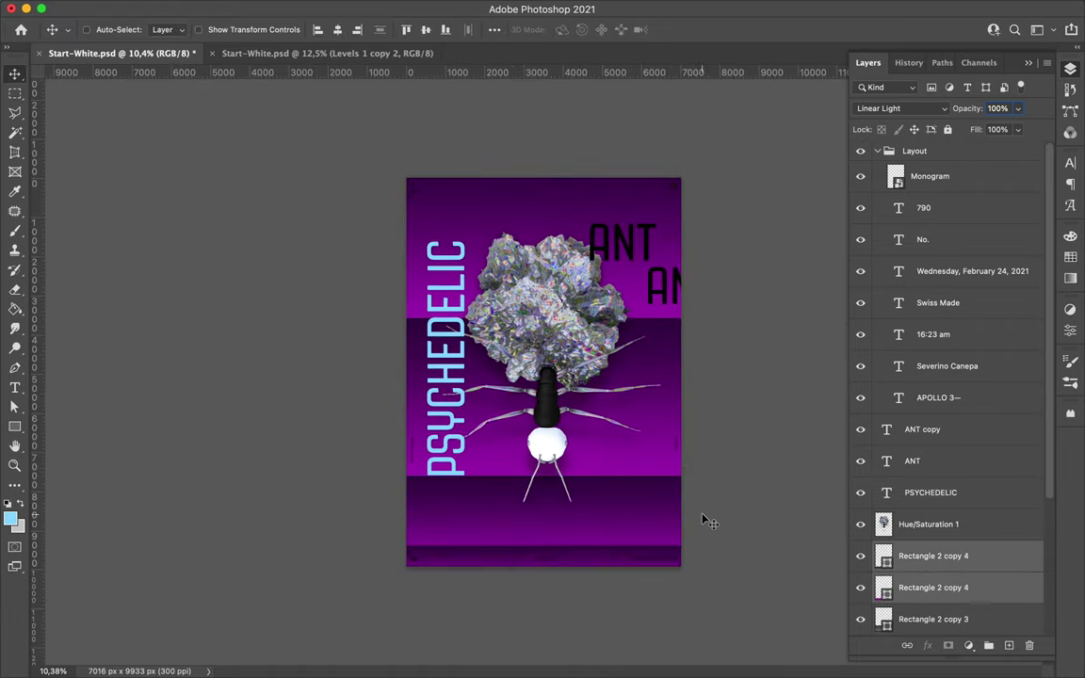
{"action": "key", "text": "ctrl+0"}
{"action": "key", "text": "Delete"}
{"action": "key", "text": "Delete"}
{"action": "left_click", "coordinate": [429, 356], "text": "ctrl"}
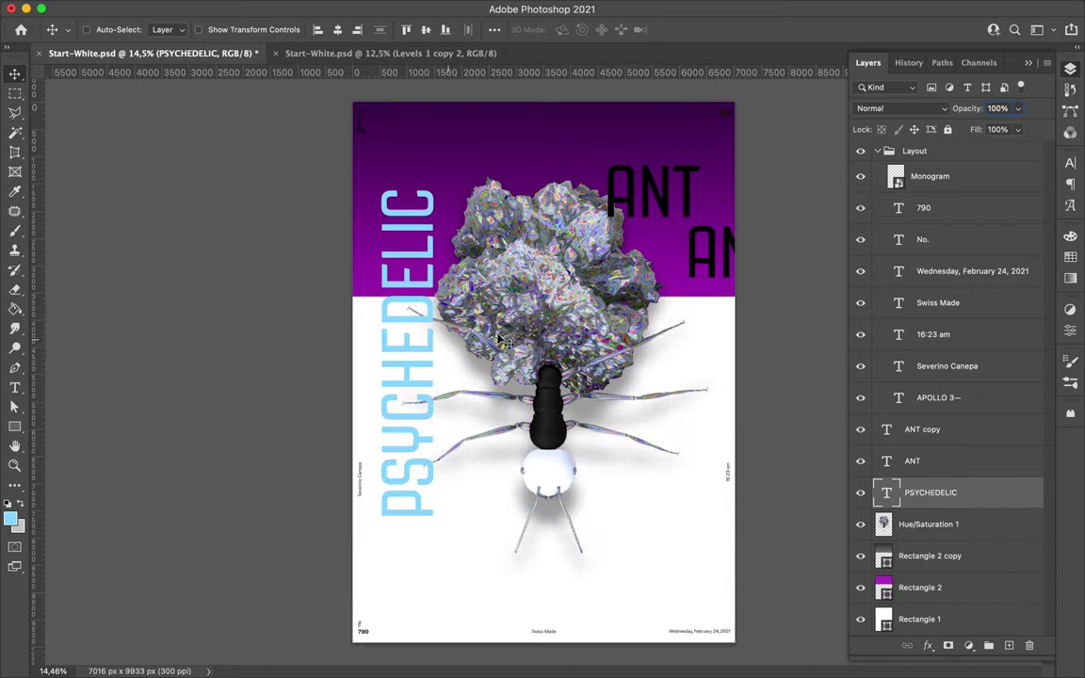
- Make PSYCHEDELIC black and stand the ANT copy vertically at the poster's right middle
{"action": "left_click", "coordinate": [1070, 256]}
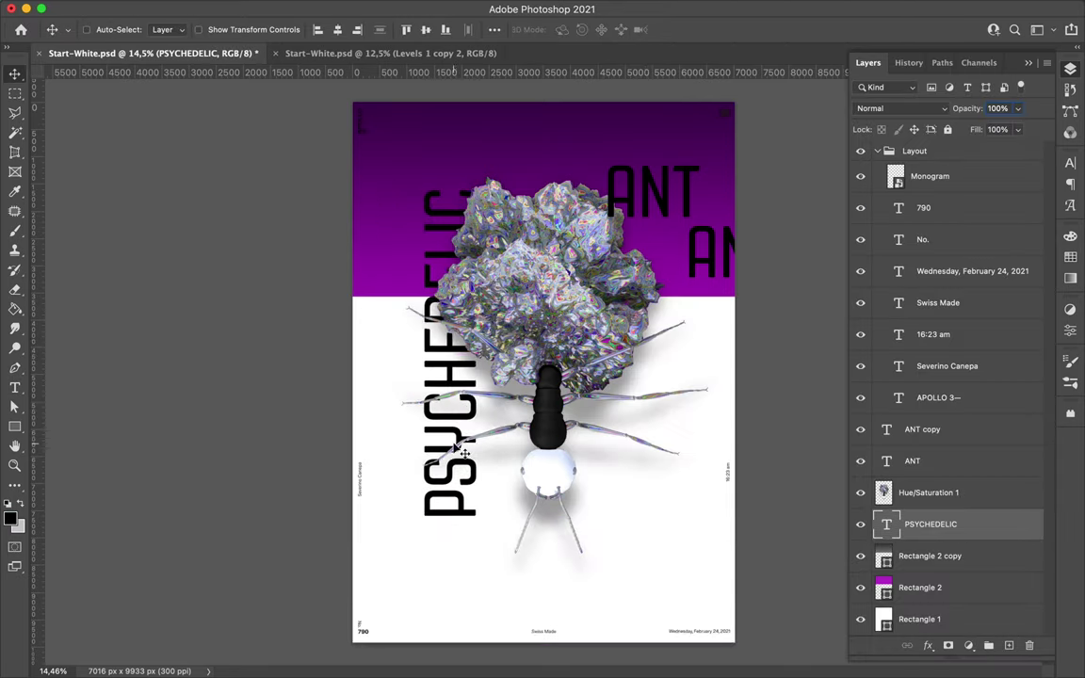
{"action": "key", "text": "alt+bracketright"}
{"action": "key", "text": "ctrl+t"}
{"action": "left_click_drag", "start_coordinate": [716, 252], "coordinate": [593, 240]}
{"action": "key", "text": "Return"}
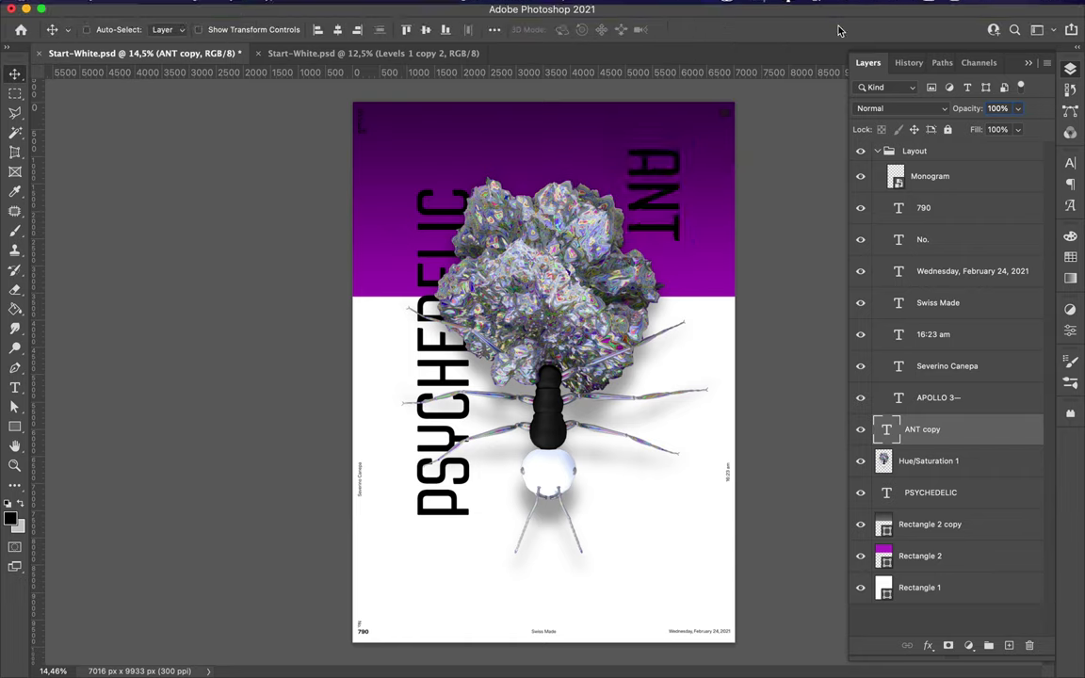
{"action": "left_click_drag", "start_coordinate": [652, 194], "coordinate": [669, 353]}
{"action": "left_click_drag", "start_coordinate": [923, 430], "coordinate": [980, 486]}
- Try a perspective slant on both purple rectangles, then undo it back to flat
{"action": "left_click", "coordinate": [930, 523]}
{"action": "left_click", "coordinate": [921, 556], "text": "shift"}
{"action": "key", "text": "ctrl+t"}
{"action": "right_click", "coordinate": [558, 165]}
{"action": "left_click", "coordinate": [581, 283]}
{"action": "left_click_drag", "start_coordinate": [739, 293], "coordinate": [682, 198]}
{"action": "left_click_drag", "start_coordinate": [689, 494], "coordinate": [635, 557]}
{"action": "key", "text": "Return"}
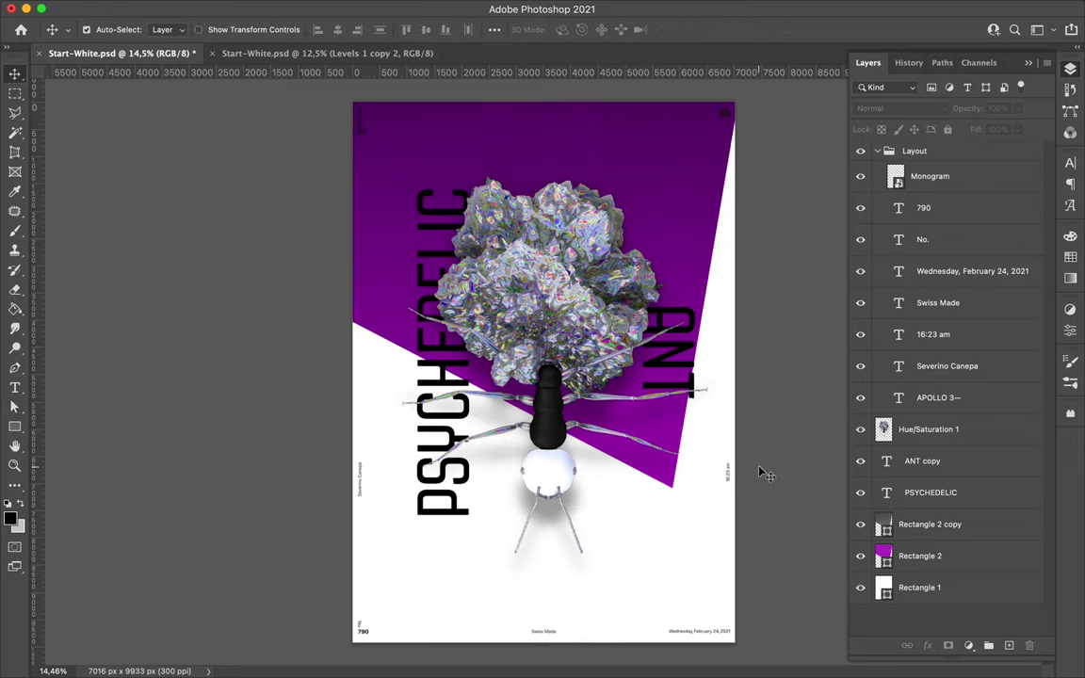
{"action": "key", "text": "ctrl+z"}
{"action": "key", "text": "ctrl+t"}
{"action": "key", "text": "Escape"}
- Add a Hue/Saturation adjustment at Hue -29 to shift the band toward blue-violet
{"action": "left_click", "coordinate": [968, 645]}
{"action": "mouse_move", "coordinate": [931, 411]}
{"action": "left_mouse_down"}
{"action": "mouse_move", "coordinate": [1008, 412]}
{"action": "mouse_move", "coordinate": [901, 412]}
{"action": "left_mouse_up"}
{"action": "key", "text": "F7"}
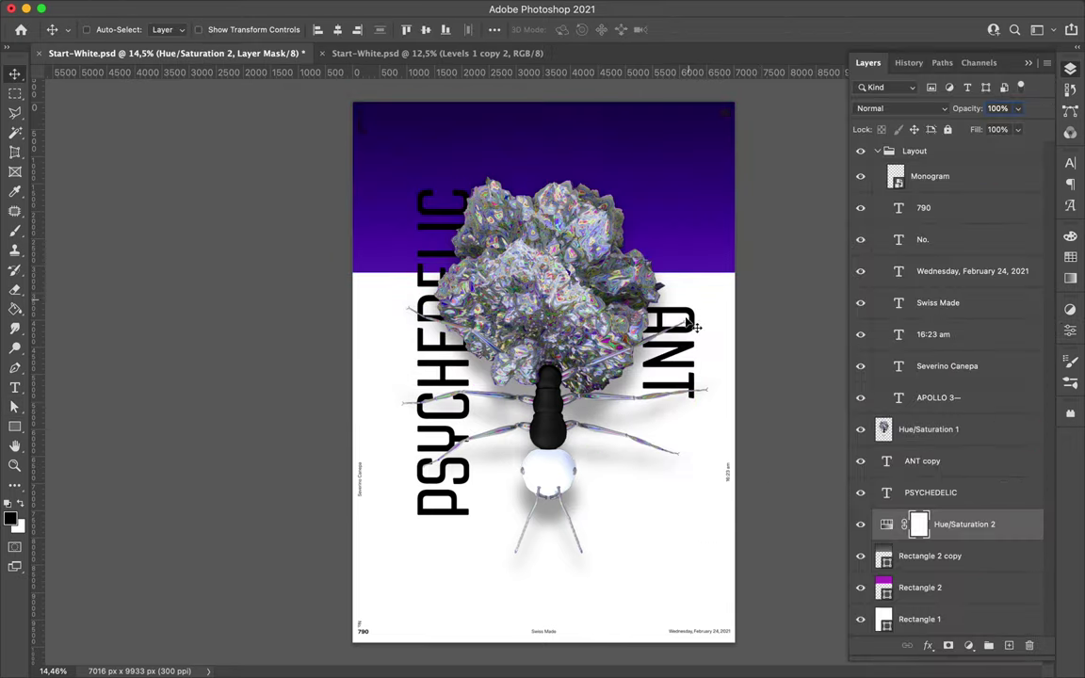
- Move Hue/Saturation 2 below Rectangle 2 copy, stretch the rectangle taller, and delete duplicate layers
{"action": "scroll", "coordinate": [419, 356], "scroll_direction": "up", "scroll_amount": 2}
{"action": "left_click_drag", "start_coordinate": [961, 524], "coordinate": [942, 543]}
{"action": "mouse_move", "coordinate": [543, 314]}
{"action": "left_mouse_down"}
{"action": "mouse_move", "coordinate": [543, 213]}
{"action": "mouse_move", "coordinate": [542, 250]}
{"action": "left_mouse_up"}
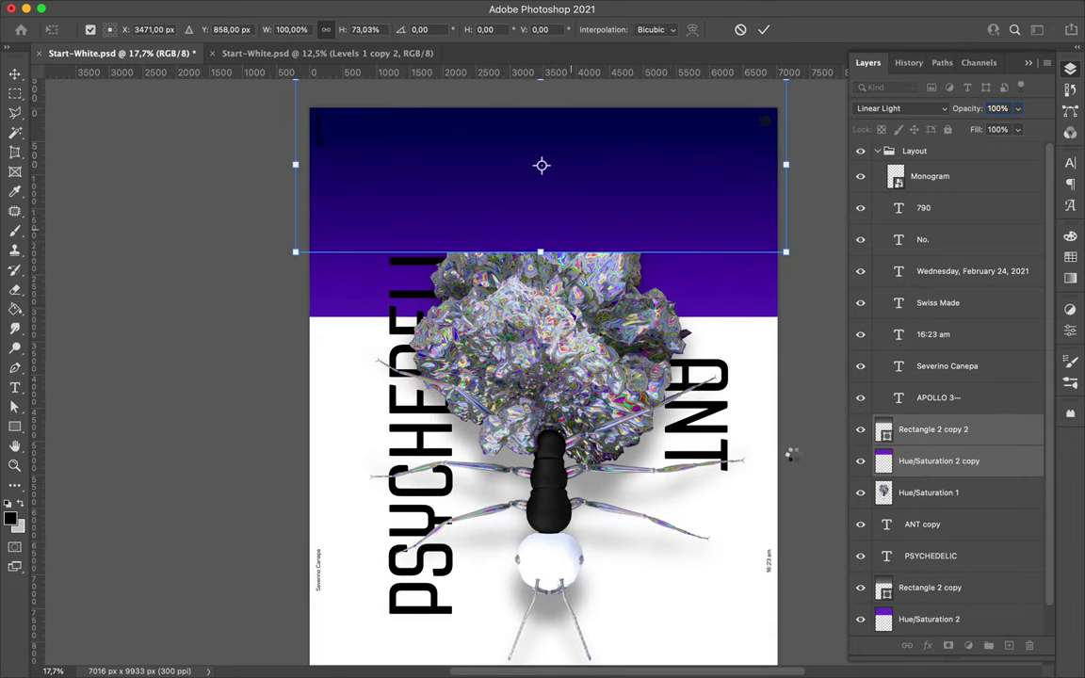
{"action": "key", "text": "Return"}
{"action": "key", "text": "ctrl+0"}
{"action": "key", "text": "Delete"}
- Resize the rectangle and its adjustment to fill the poster's left half at full height
{"action": "key", "text": "ctrl+t"}
{"action": "left_click_drag", "start_coordinate": [735, 175], "coordinate": [543, 174]}
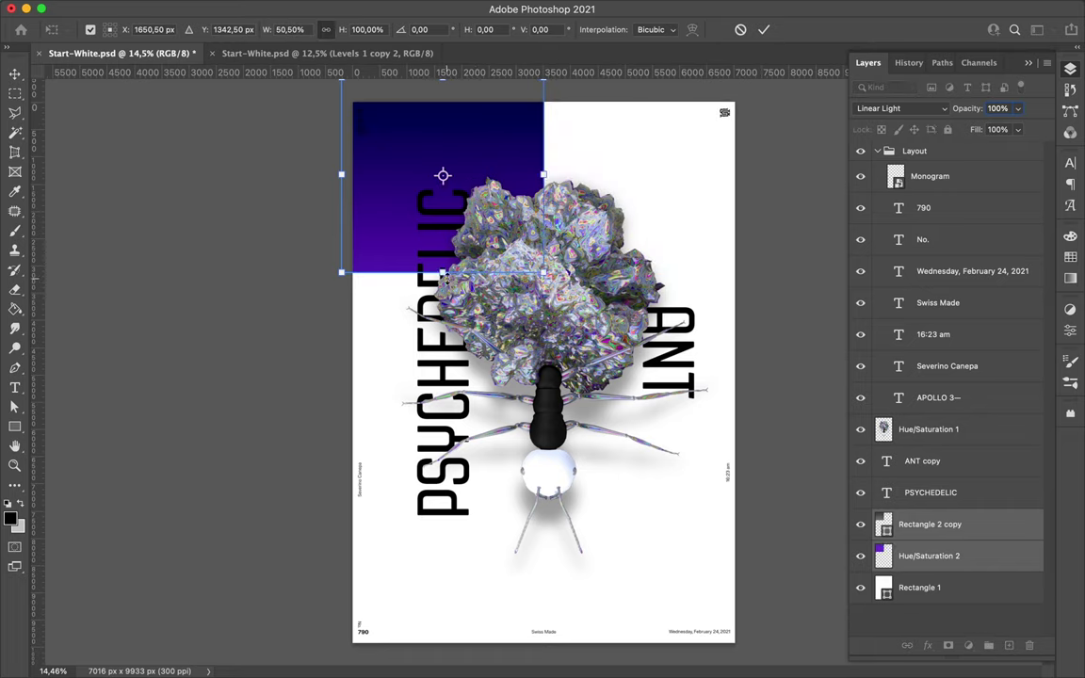
{"action": "left_click_drag", "start_coordinate": [448, 242], "coordinate": [448, 642]}
{"action": "key", "text": "Return"}
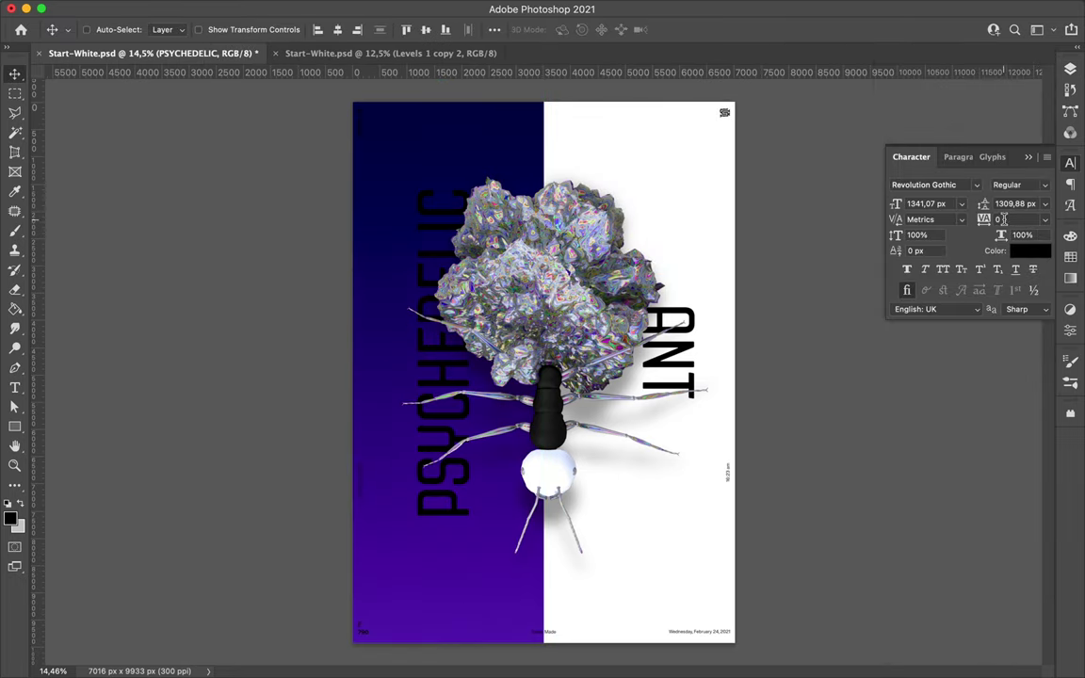
- Select the ANT copy text layer with the Type tool and return to the Layers list
{"action": "left_click", "coordinate": [448, 426]}
{"action": "key", "text": "alt+bracketleft"}
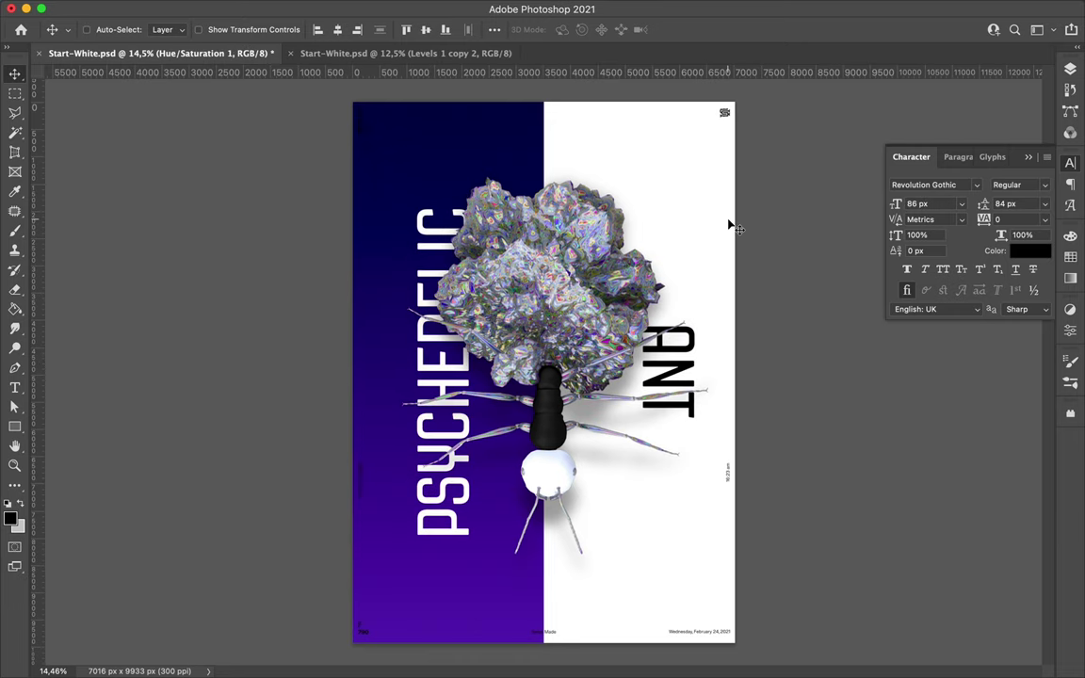
{"action": "key", "text": "t"}
{"action": "scroll", "coordinate": [544, 317], "scroll_direction": "up", "scroll_amount": 3}
{"action": "scroll", "coordinate": [783, 441], "scroll_direction": "down", "scroll_amount": 2}
{"action": "left_click", "coordinate": [1070, 69]}
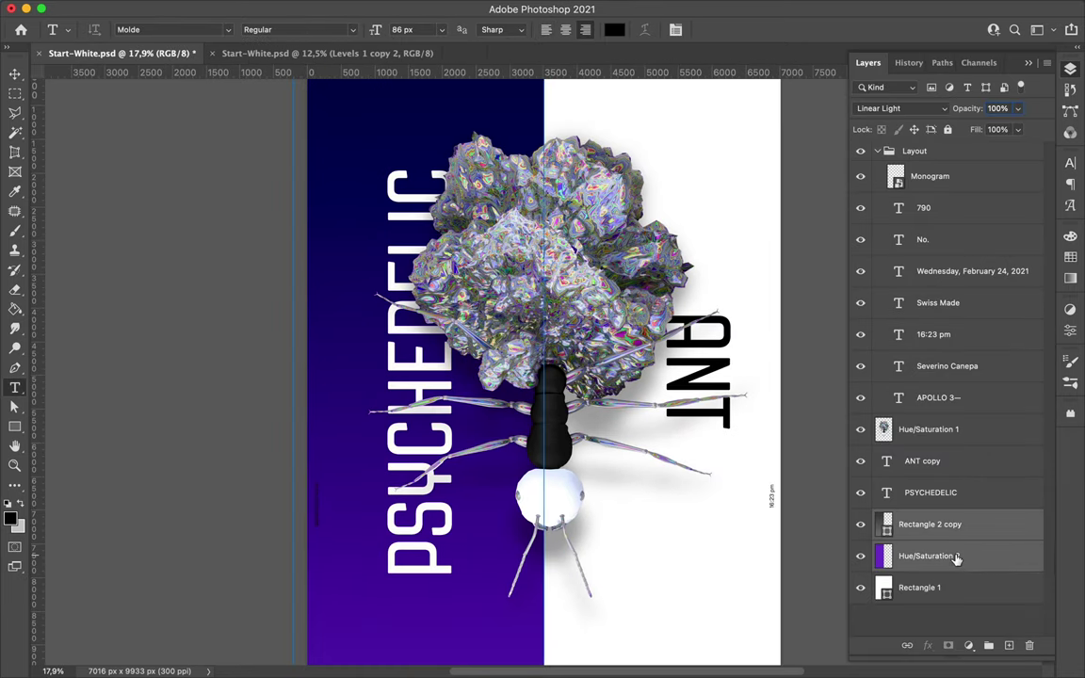
- Draw a rectangle over the ant's body and remove its fill
{"action": "left_click_drag", "start_coordinate": [479, 240], "coordinate": [615, 424]}
{"action": "key", "text": "a"}
{"action": "left_click", "coordinate": [224, 29]}
{"action": "left_click", "coordinate": [242, 54]}
- Move the rectangle copy above Hue/Saturation 1 and adjust the Rectangle 2 layers' fill options
{"action": "left_click_drag", "start_coordinate": [920, 524], "coordinate": [921, 419]}
{"action": "left_click", "coordinate": [224, 29]}
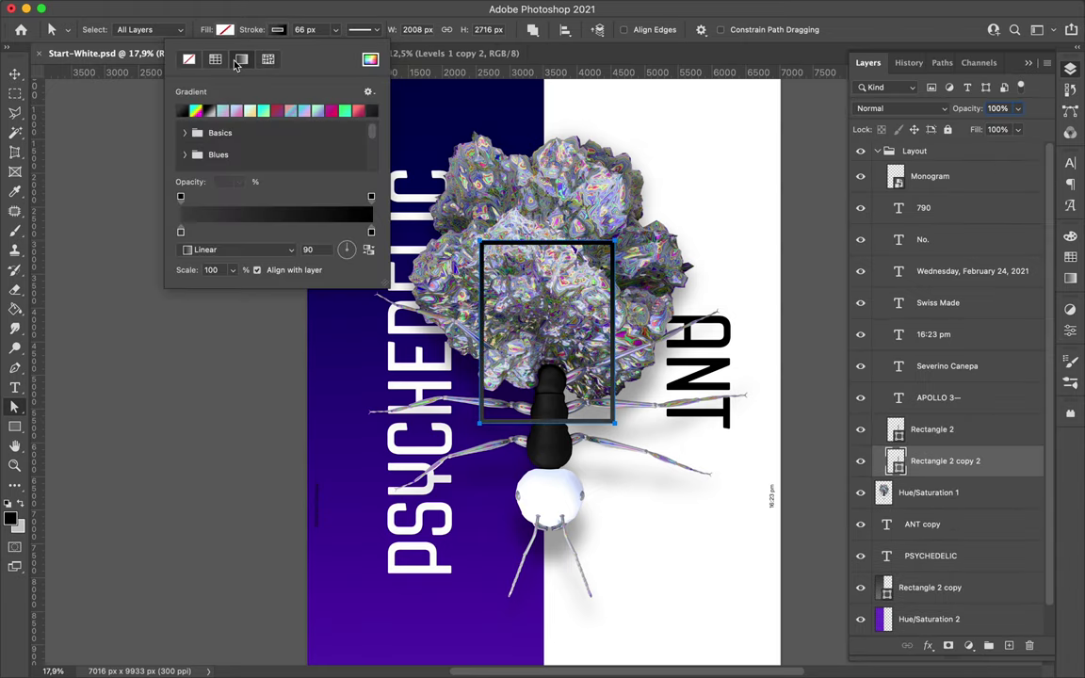
{"action": "left_click", "coordinate": [930, 586]}
{"action": "left_click", "coordinate": [930, 619]}
{"action": "left_click", "coordinate": [930, 429]}
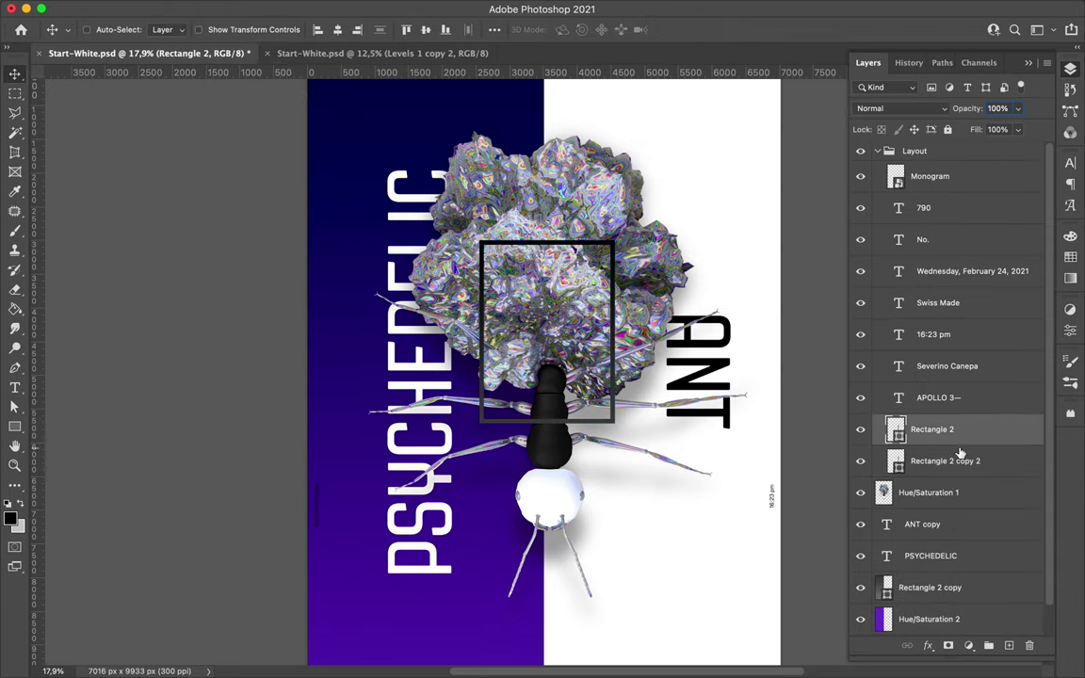
{"action": "left_click", "coordinate": [945, 461]}
{"action": "left_click", "coordinate": [224, 29]}
{"action": "left_click", "coordinate": [930, 428]}
- Set Rectangle 2's blend mode to Linear Light
{"action": "left_click", "coordinate": [886, 108]}
{"action": "left_click", "coordinate": [839, 420]}
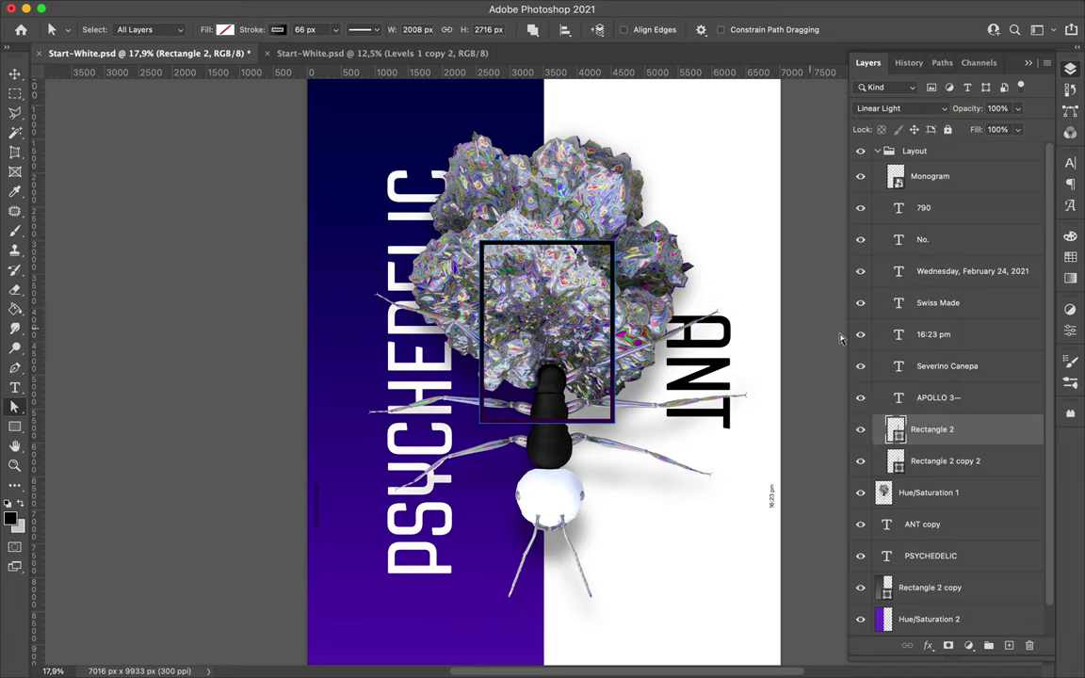
{"action": "scroll", "coordinate": [923, 424], "scroll_direction": "down", "scroll_amount": 1}
{"action": "scroll", "coordinate": [546, 371], "scroll_direction": "up", "scroll_amount": 2}
{"action": "key", "text": "v"}
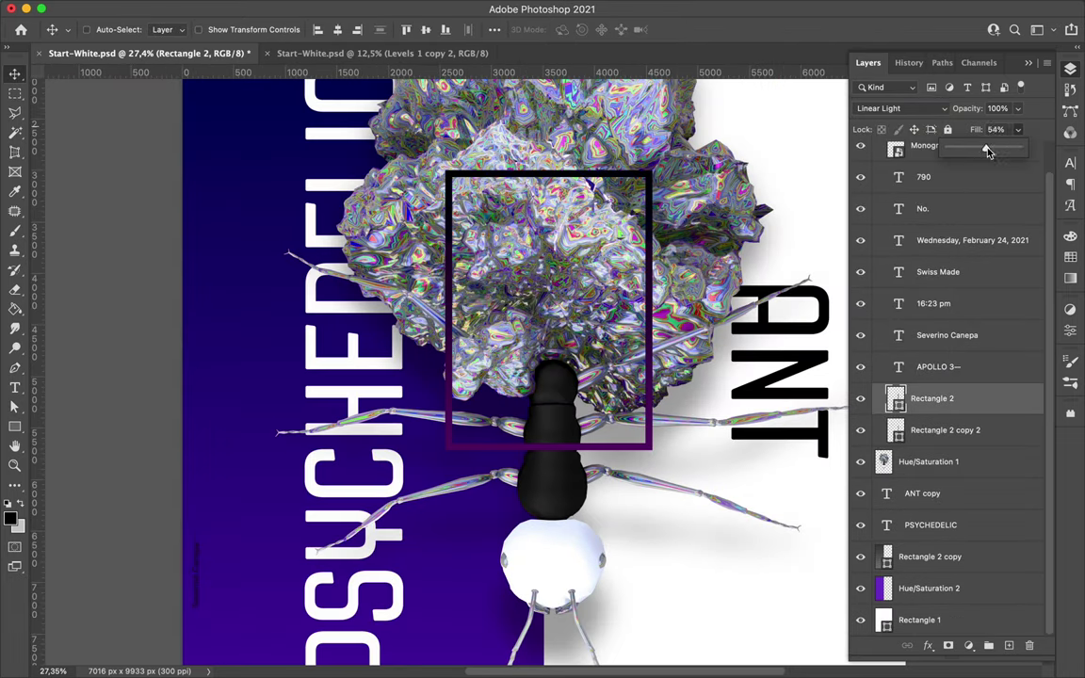
{"action": "scroll", "coordinate": [454, 485], "scroll_direction": "down", "scroll_amount": 2}
- Add a Hue/Saturation adjustment at Hue +180 to turn the gradient green
{"action": "left_click", "coordinate": [970, 645]}
{"action": "left_click", "coordinate": [902, 476]}
{"action": "left_click_drag", "start_coordinate": [931, 412], "coordinate": [886, 411]}
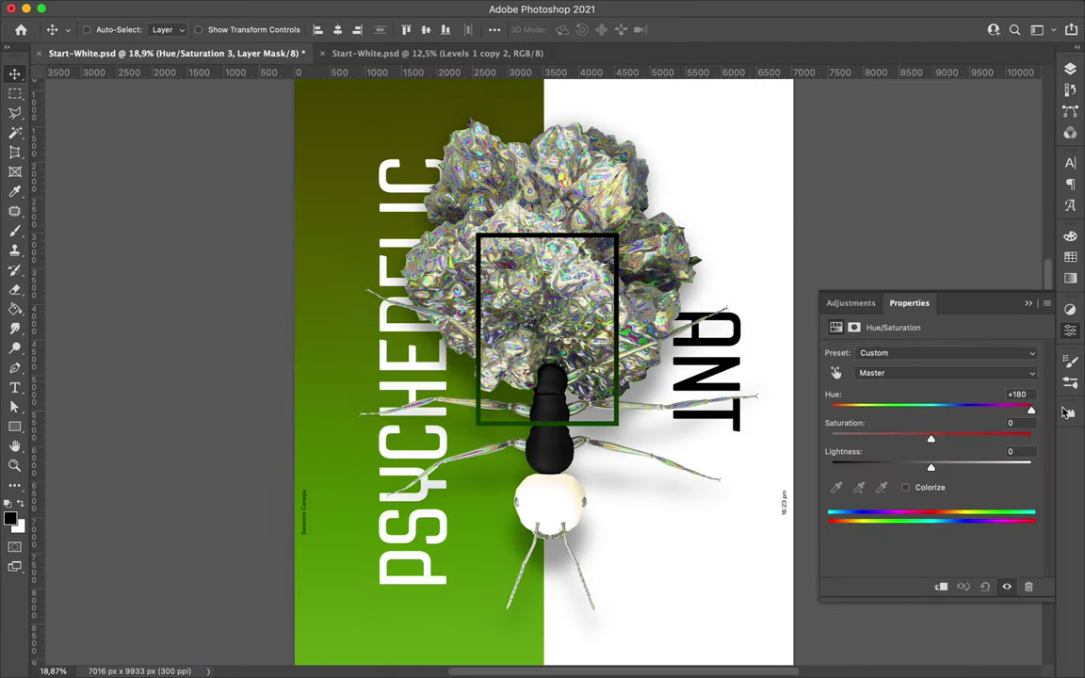
- Clip the hue adjustment to the layer below and fill a tall rectangle on new Layer 1
{"action": "key", "text": "F7"}
{"action": "left_click", "coordinate": [957, 444], "text": "alt"}
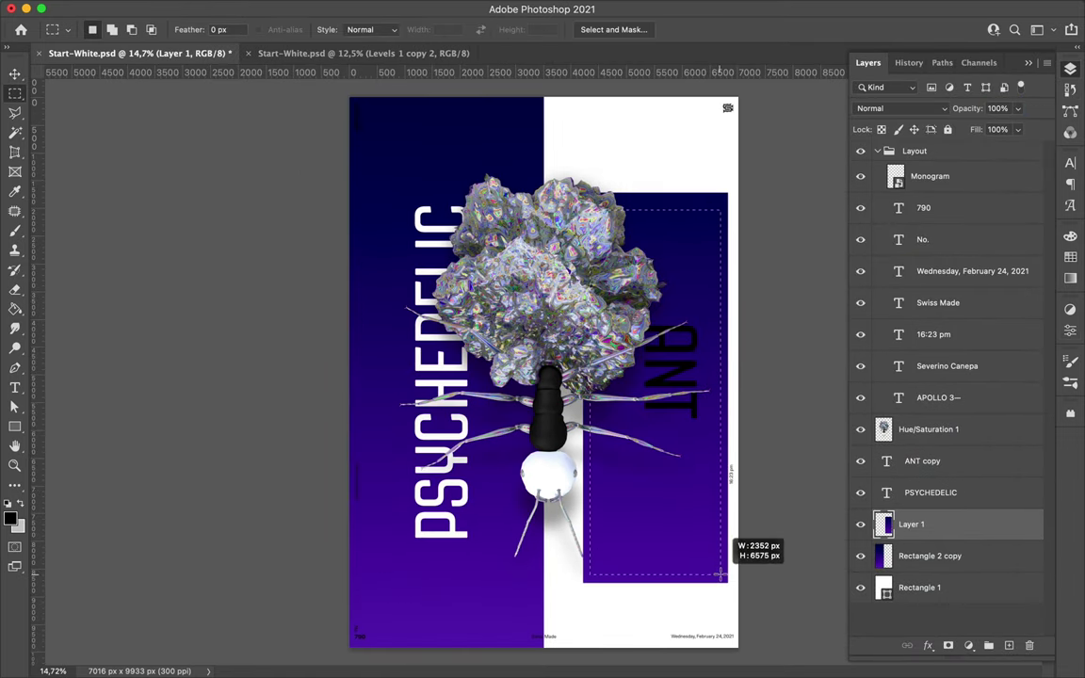
{"action": "left_click_drag", "start_coordinate": [720, 573], "coordinate": [723, 575]}
{"action": "key", "text": "ctrl+BackSpace"}
{"action": "key", "text": "Return"}
{"action": "left_click_drag", "start_coordinate": [732, 345], "coordinate": [569, 344]}
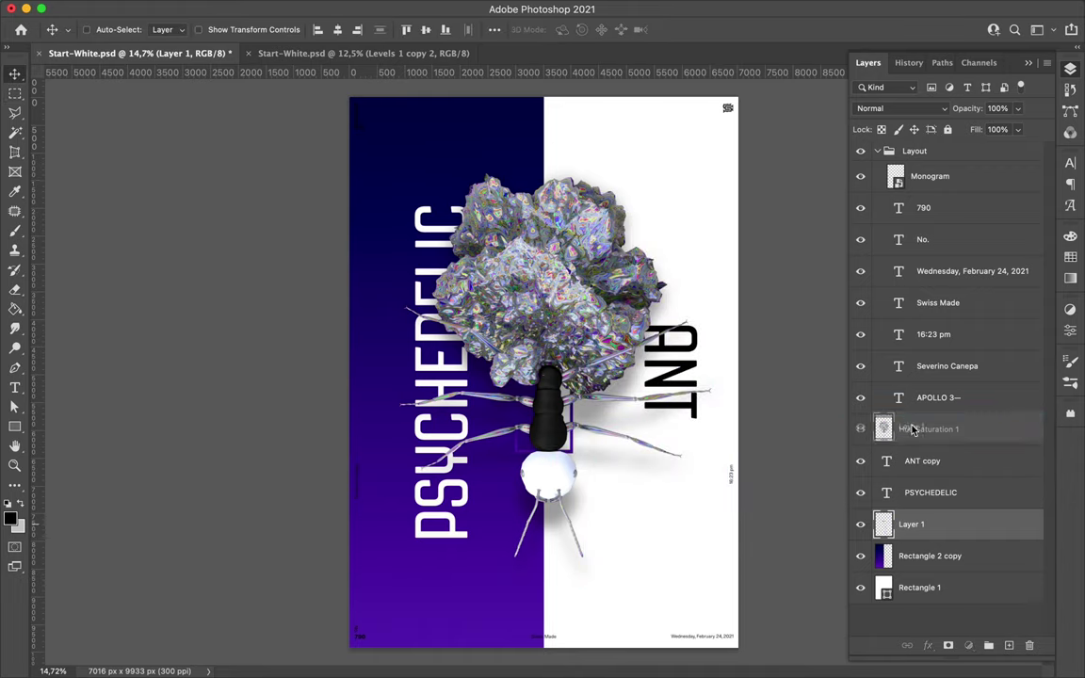
- Move Layer 1 above Hue/Saturation 1, reposition its rectangle, and load the ant's mask as a selection
{"action": "left_click_drag", "start_coordinate": [911, 524], "coordinate": [912, 430]}
{"action": "left_click_drag", "start_coordinate": [564, 475], "coordinate": [568, 443]}
{"action": "key", "text": "b"}
{"action": "left_click", "coordinate": [884, 461], "text": "ctrl"}
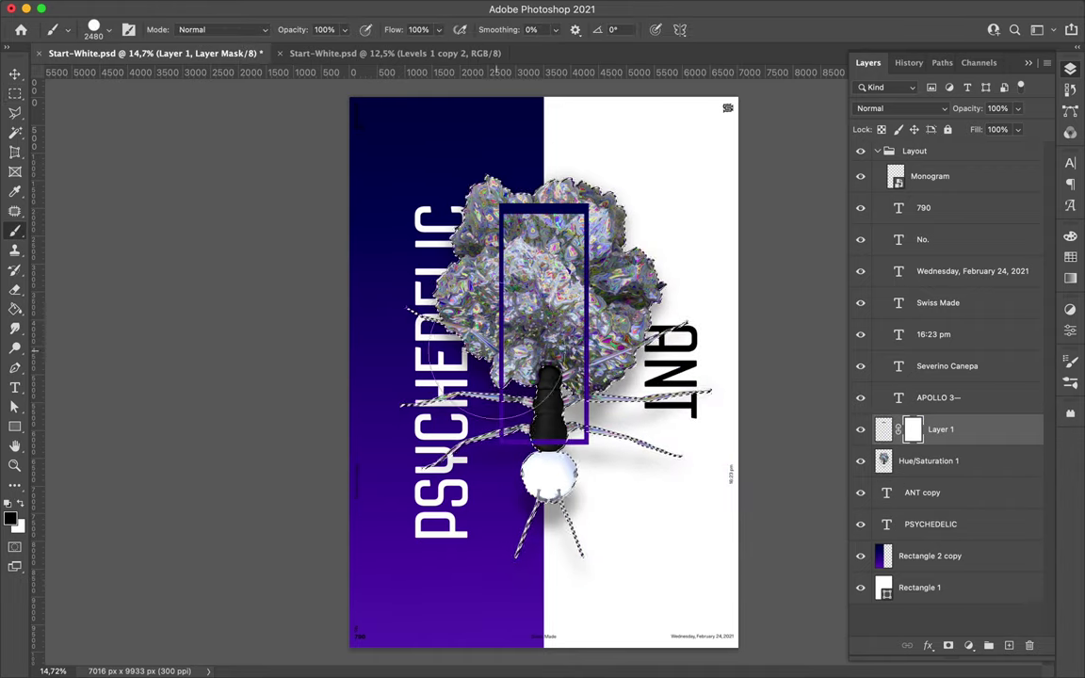
- Create Layer 2 beneath Layer 1 and fill the ant-outline selection on it, ready for Filter > Blur
{"action": "scroll", "coordinate": [555, 377], "scroll_direction": "up", "scroll_amount": 5}
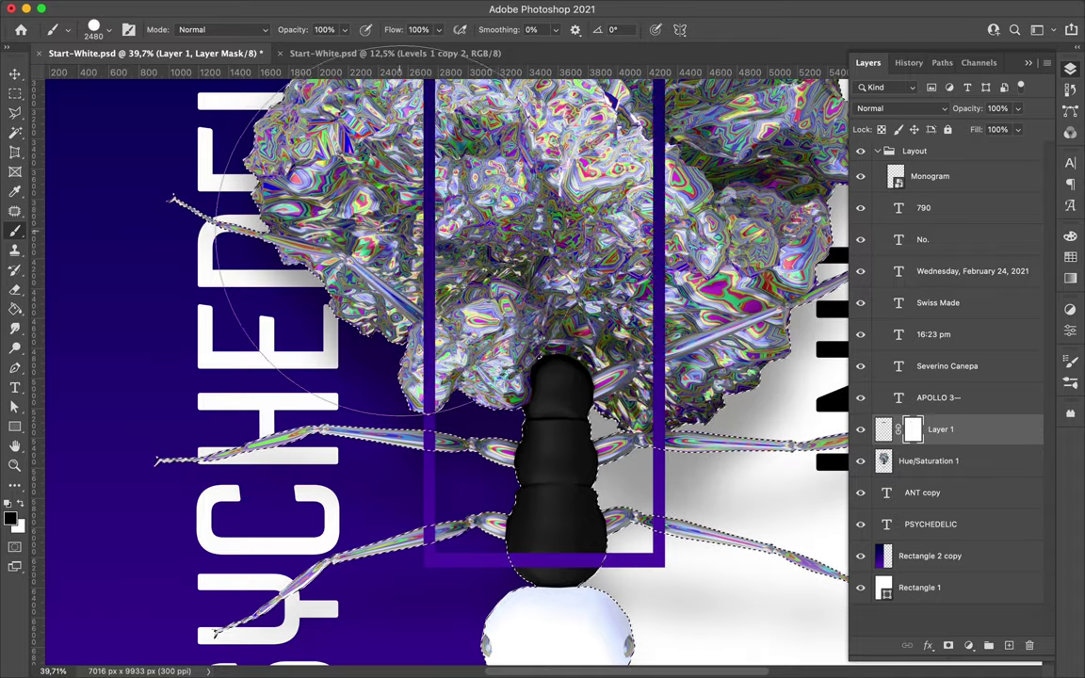
{"action": "scroll", "coordinate": [743, 394], "scroll_direction": "down", "scroll_amount": 2}
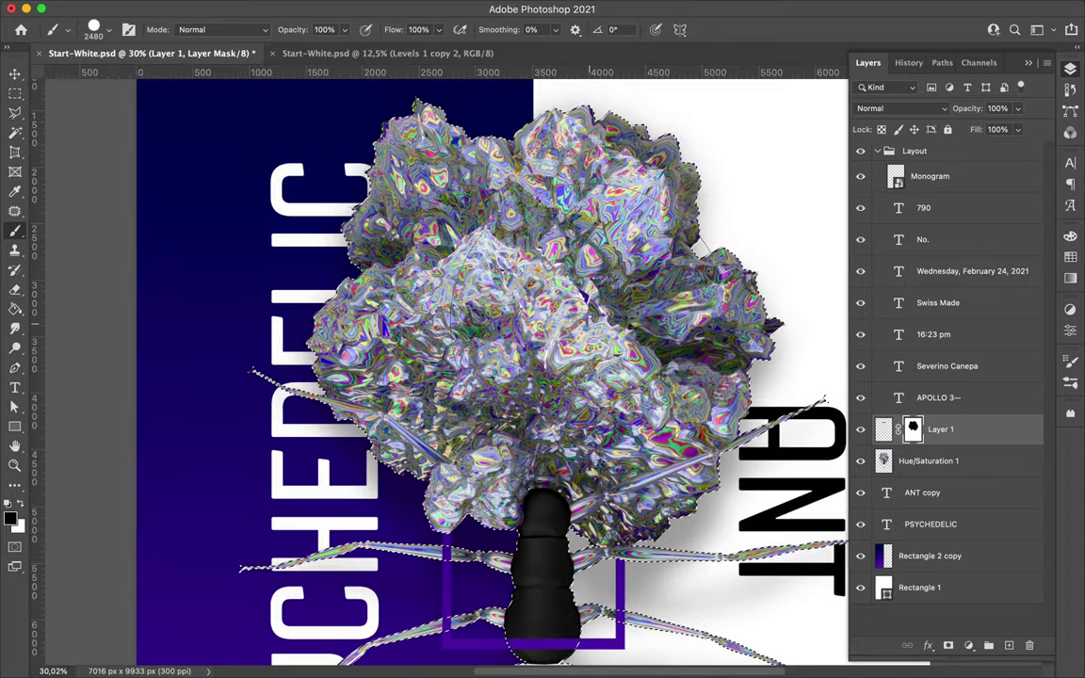
{"action": "scroll", "coordinate": [543, 376], "scroll_direction": "down", "scroll_amount": 3}
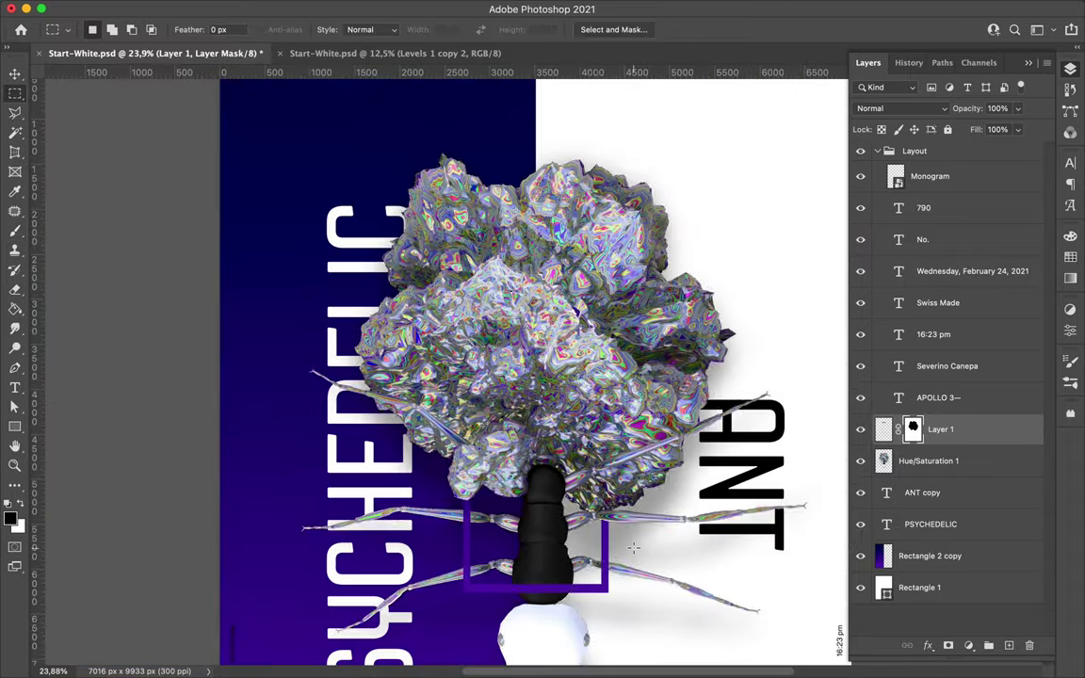
{"action": "left_click", "coordinate": [929, 461]}
{"action": "key", "text": "ctrl+shift+alt+n"}
{"action": "key", "text": "b"}
{"action": "left_click", "coordinate": [354, 7]}
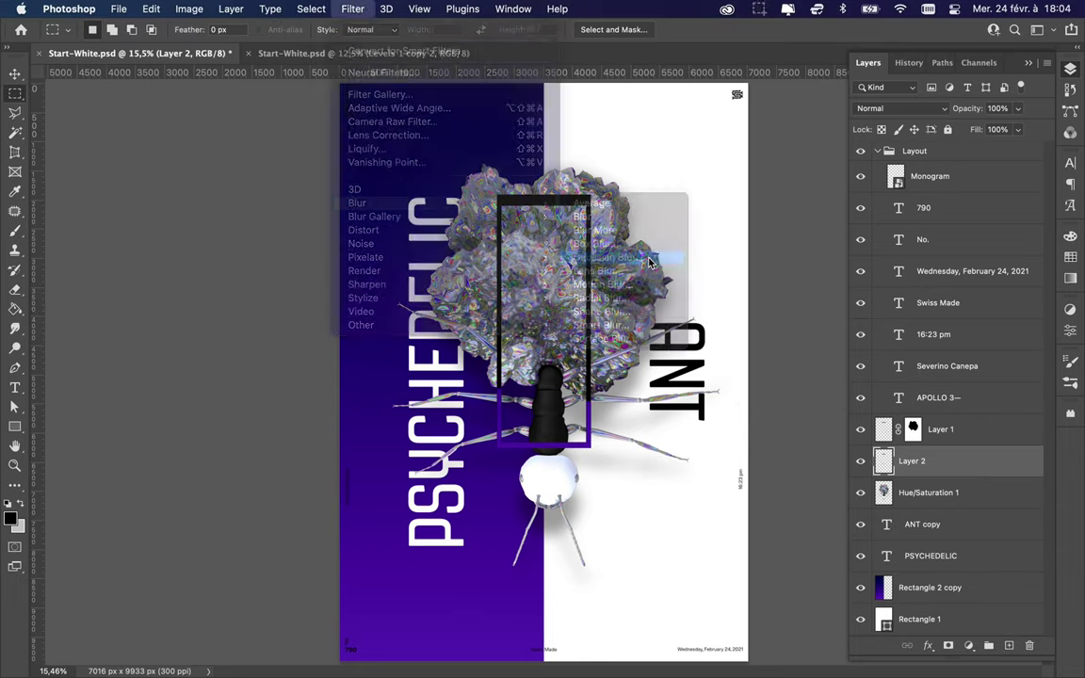
- Apply a Gaussian Blur (108.9) to Layer 2 and copy Layer 1's mask onto it
{"action": "left_click", "coordinate": [622, 254]}
{"action": "left_click", "coordinate": [861, 88]}
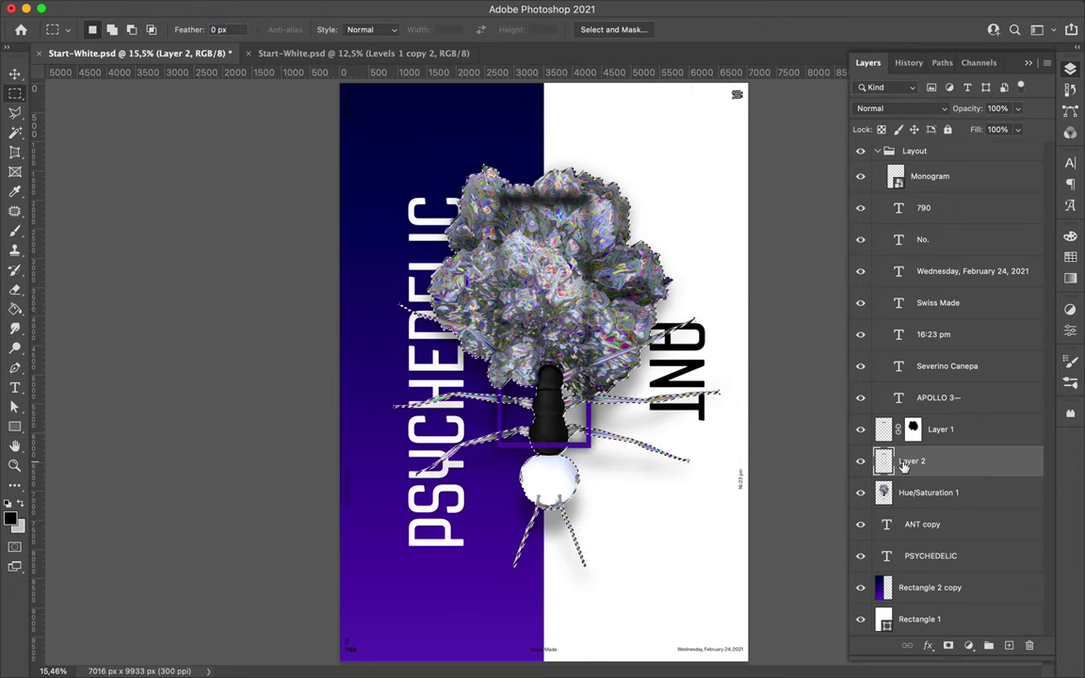
{"action": "left_click_drag", "start_coordinate": [912, 430], "coordinate": [914, 460]}
{"action": "left_click", "coordinate": [543, 234]}
- Add a Hue/Saturation adjustment at -180 above Hue/Saturation 1, then undo the green shift
{"action": "left_click", "coordinate": [929, 492]}
{"action": "key", "text": "v"}
{"action": "scroll", "coordinate": [589, 311], "scroll_direction": "up", "scroll_amount": 2}
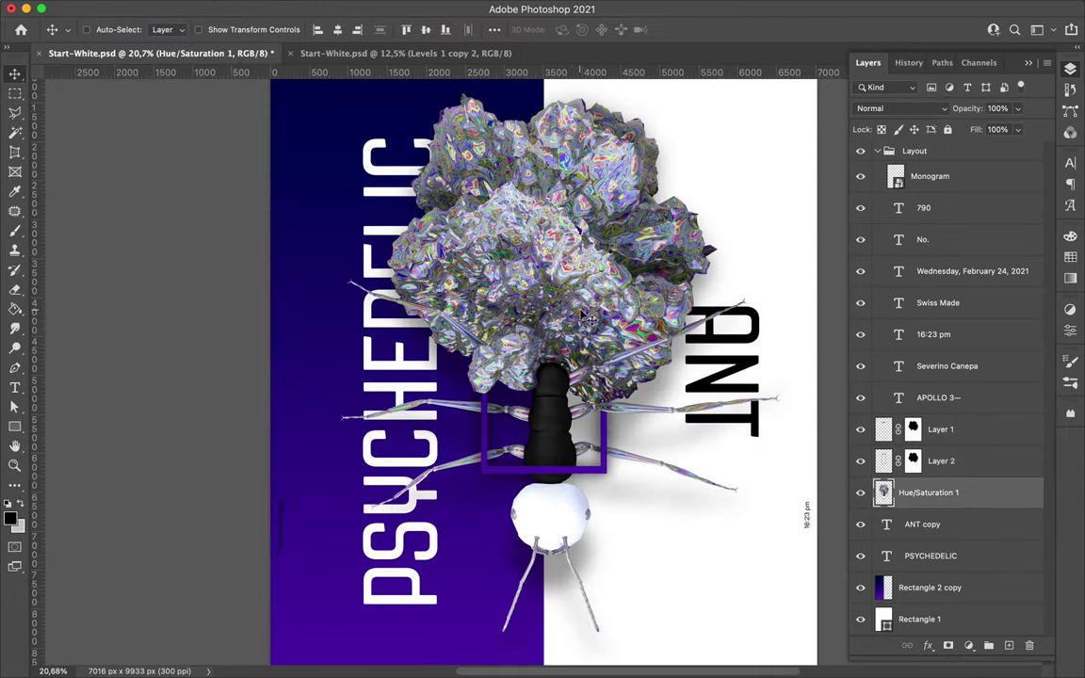
{"action": "scroll", "coordinate": [525, 275], "scroll_direction": "down", "scroll_amount": 3}
{"action": "left_click", "coordinate": [968, 645]}
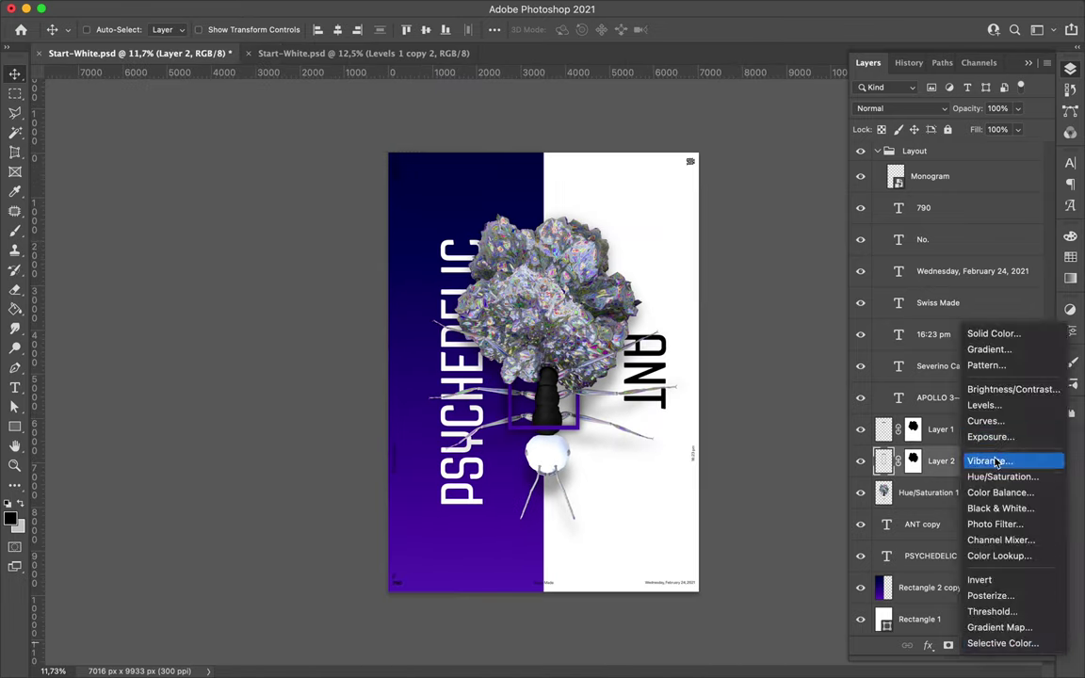
{"action": "left_click", "coordinate": [909, 482]}
{"action": "left_click_drag", "start_coordinate": [931, 411], "coordinate": [797, 427]}
{"action": "key", "text": "ctrl+z"}
- Add another Hue/Saturation adjustment and try a hue of +143 on the background
{"action": "left_click", "coordinate": [899, 461]}
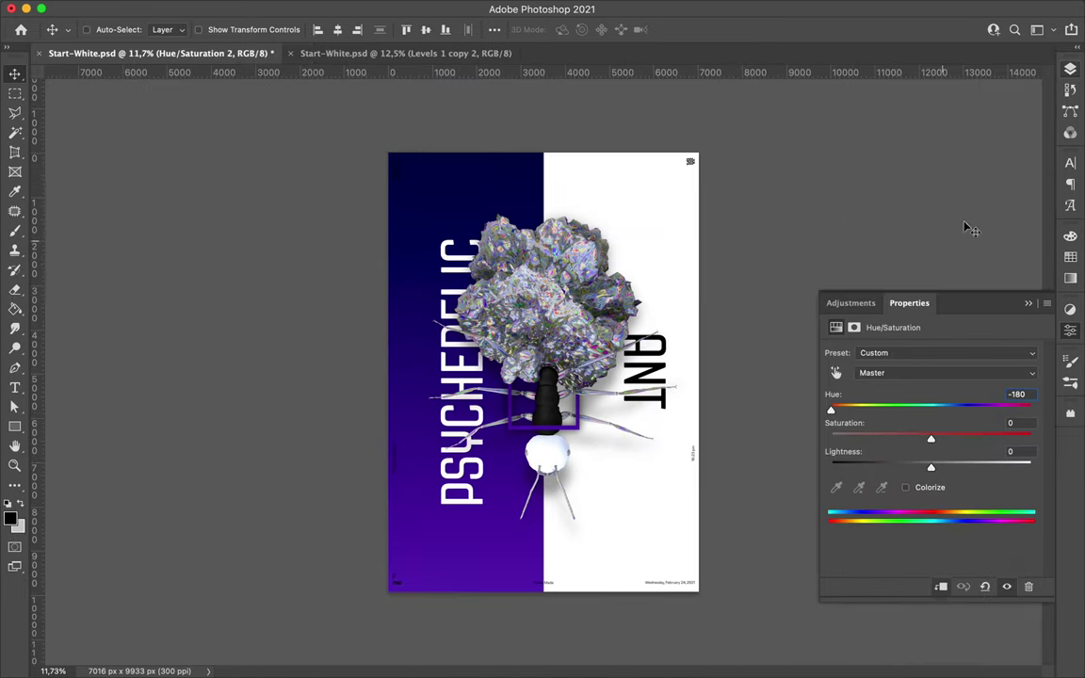
{"action": "left_click", "coordinate": [941, 430]}
{"action": "left_click", "coordinate": [969, 646]}
{"action": "left_click", "coordinate": [968, 477]}
{"action": "left_click_drag", "start_coordinate": [931, 411], "coordinate": [1017, 410]}
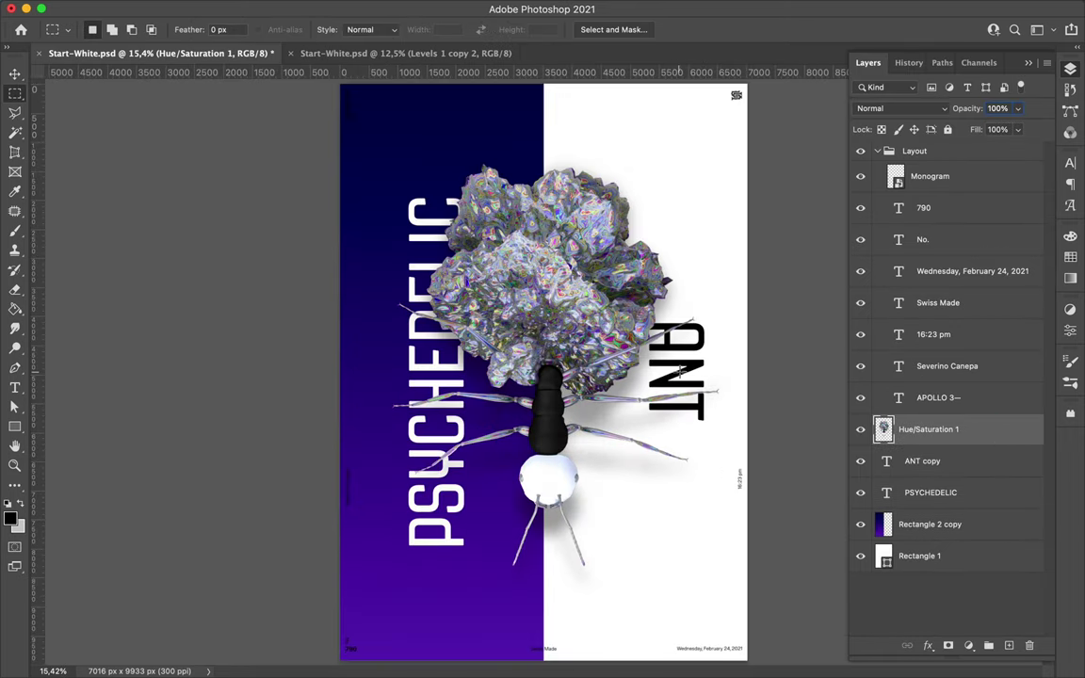
- Enlarge ANT and shift it left, move Hue/Saturation 1 below Rectangle 2 copy, and raise the flower
{"action": "mouse_move", "coordinate": [732, 382]}
{"action": "left_mouse_down"}
{"action": "mouse_move", "coordinate": [740, 341]}
{"action": "mouse_move", "coordinate": [494, 323]}
{"action": "left_mouse_up"}
{"action": "key", "text": "Return"}
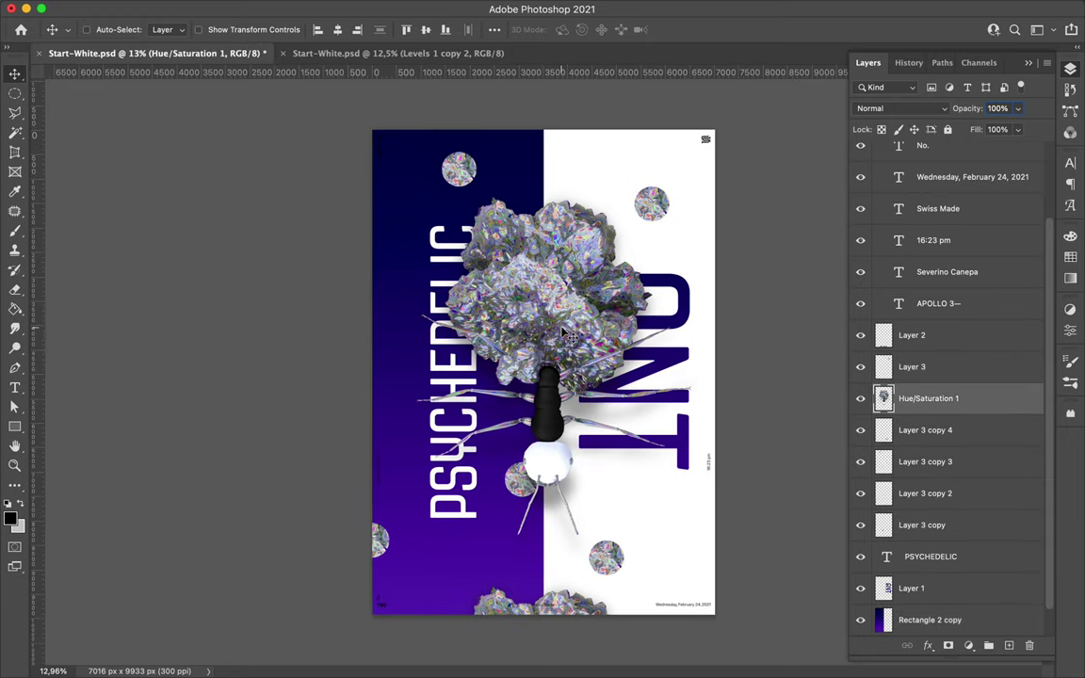
{"action": "left_click_drag", "start_coordinate": [928, 399], "coordinate": [904, 603]}
{"action": "mouse_move", "coordinate": [577, 297]}
{"action": "left_mouse_down"}
{"action": "mouse_move", "coordinate": [583, 194]}
{"action": "mouse_move", "coordinate": [475, 307]}
{"action": "left_mouse_up"}
- Place chrome flower ant copies on the left half, top-left and bottom-right, then save
{"action": "left_click_drag", "start_coordinate": [516, 476], "coordinate": [506, 480]}
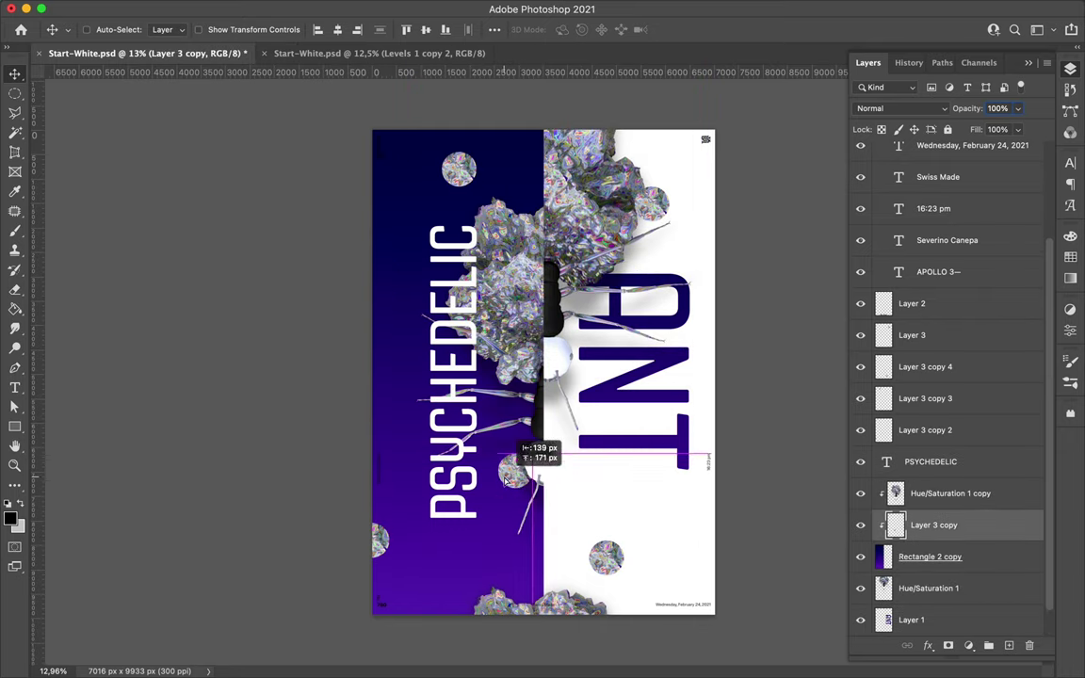
{"action": "left_click_drag", "start_coordinate": [595, 220], "coordinate": [591, 253]}
{"action": "key", "text": "ctrl+j"}
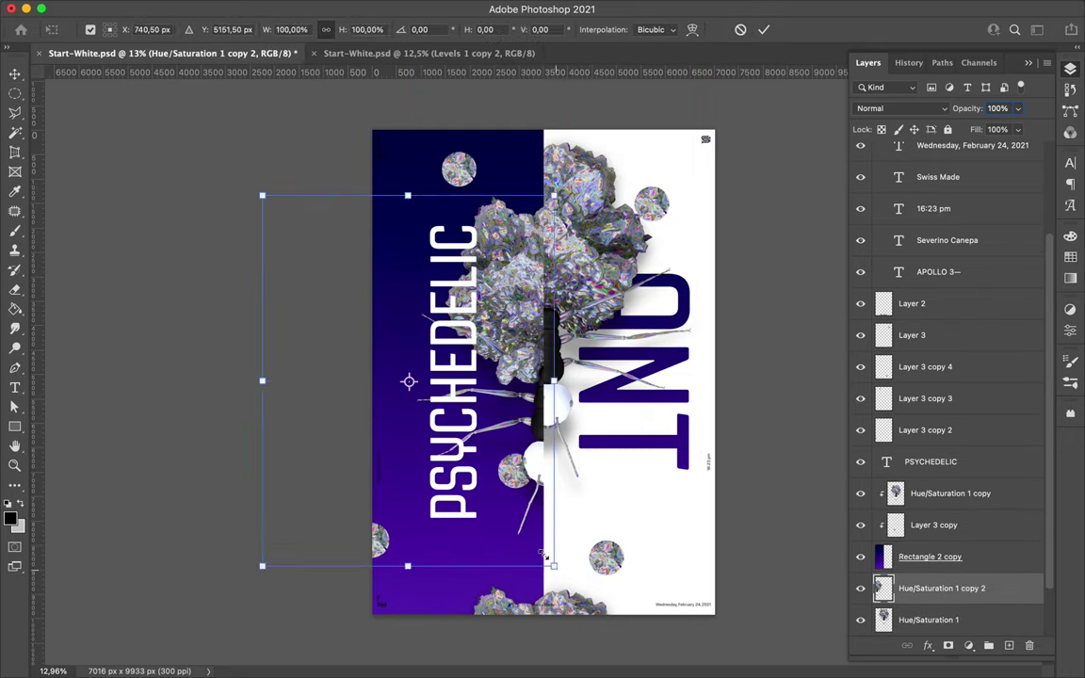
{"action": "left_click_drag", "start_coordinate": [953, 586], "coordinate": [954, 547]}
{"action": "left_click_drag", "start_coordinate": [575, 330], "coordinate": [400, 203]}
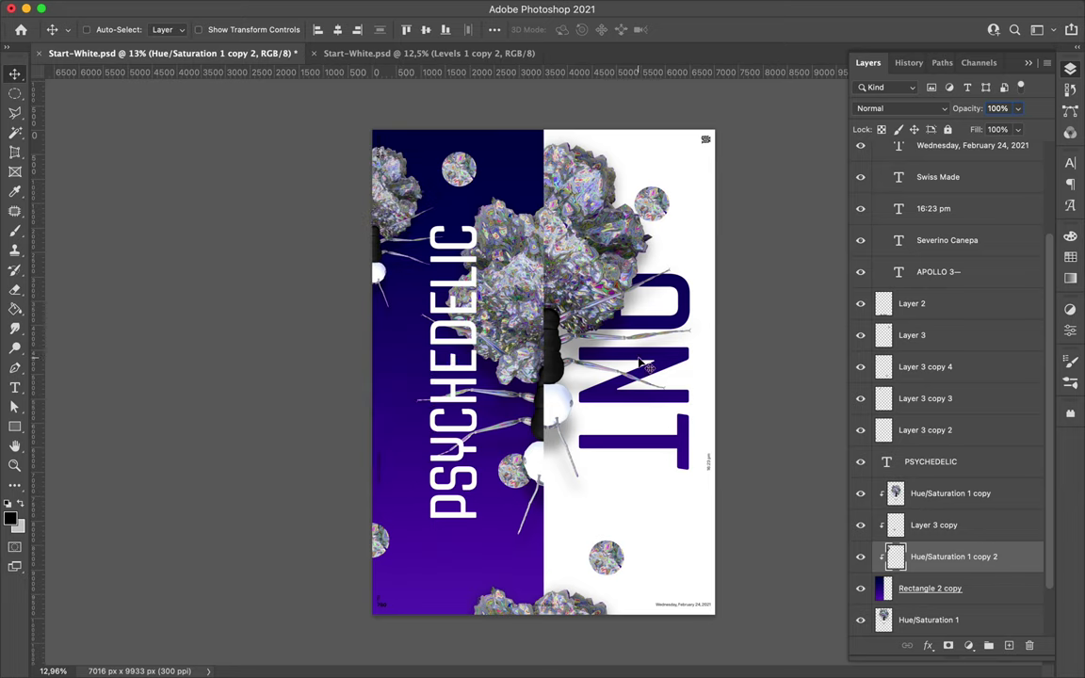
{"action": "left_click_drag", "start_coordinate": [641, 363], "coordinate": [699, 512]}
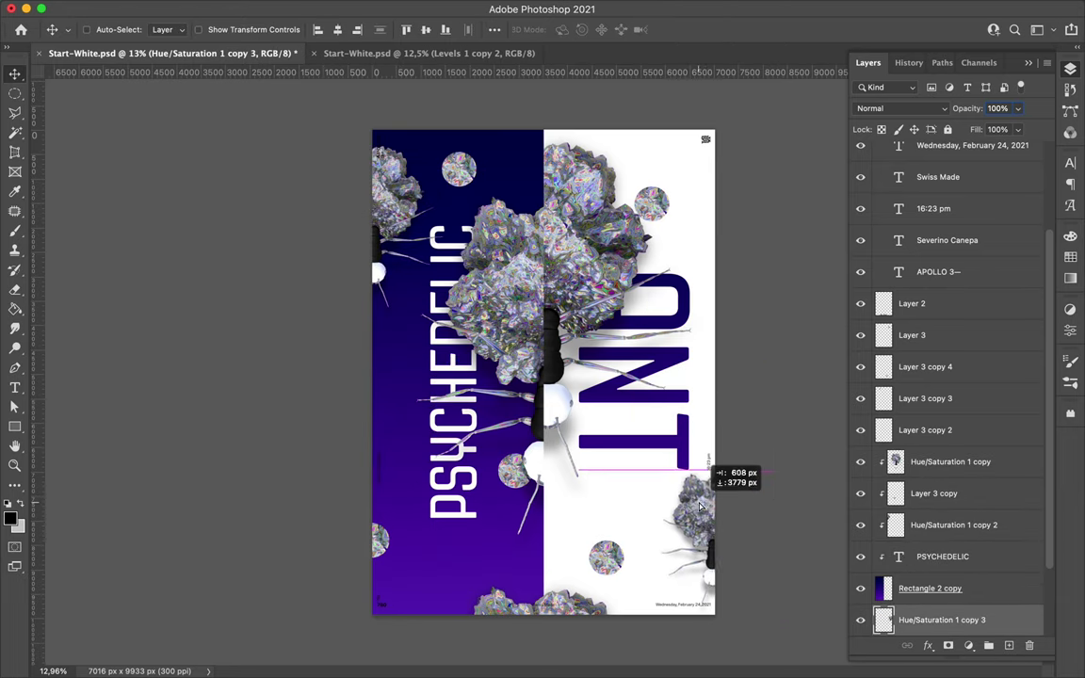
{"action": "key", "text": "ctrl+s"}
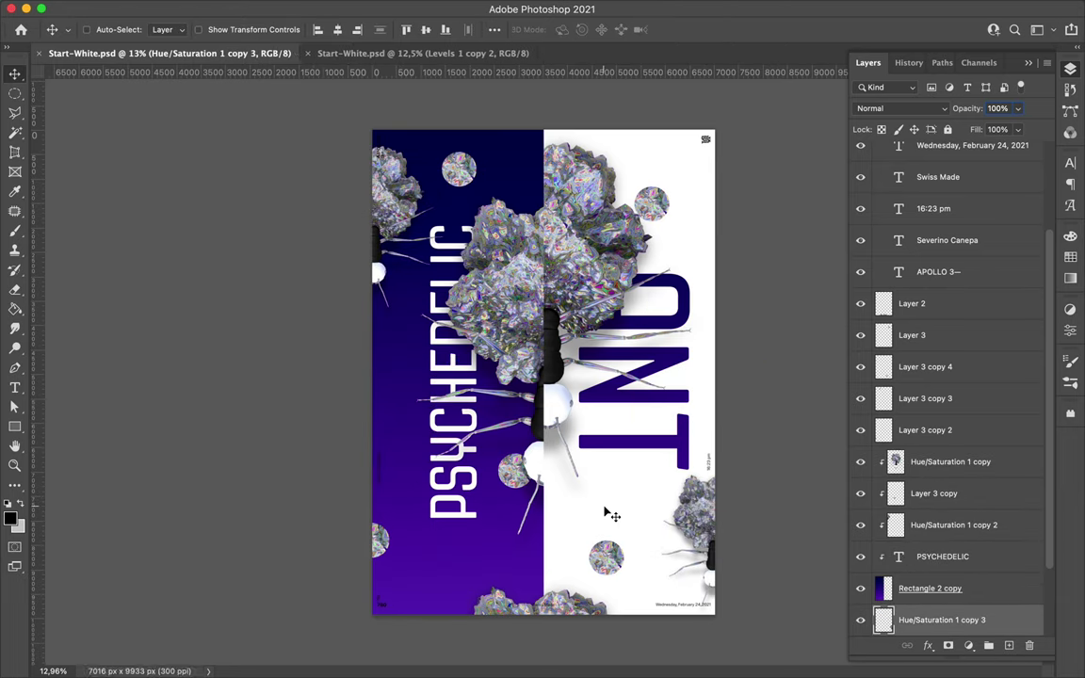
{"action": "left_click", "coordinate": [464, 374], "text": "ctrl"}
- Copy a PSYCHEDELIC letter strip to Layer 4, duplicate it as Layer 5, shift both left, reorder
{"action": "key", "text": "m"}
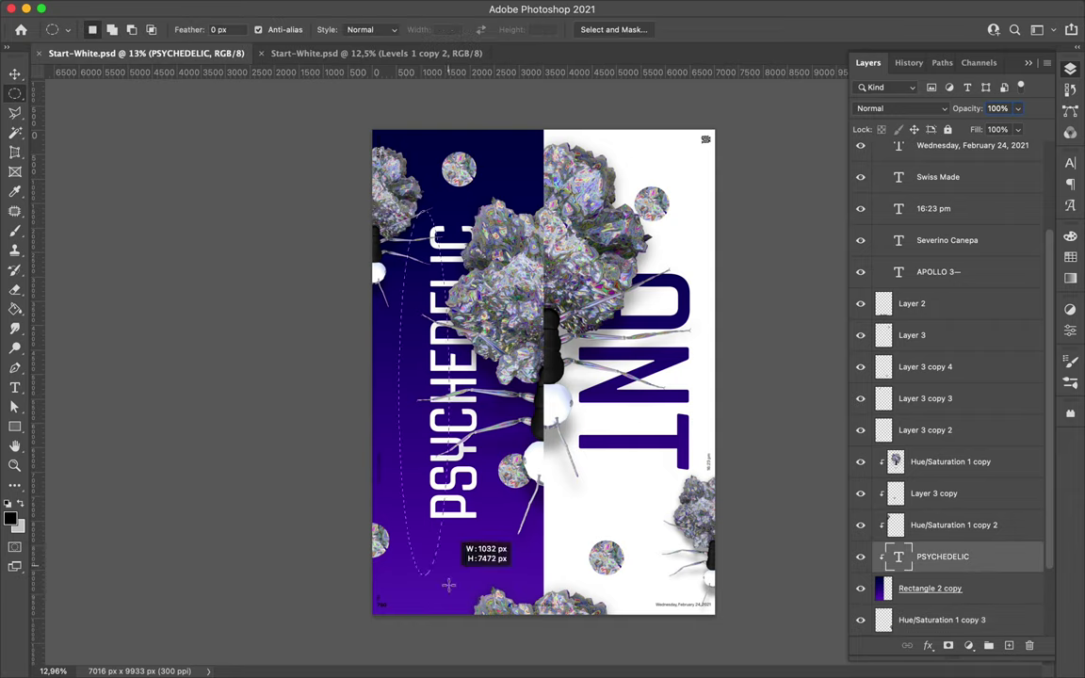
{"action": "key", "text": "v"}
{"action": "left_click_drag", "start_coordinate": [453, 361], "coordinate": [383, 375]}
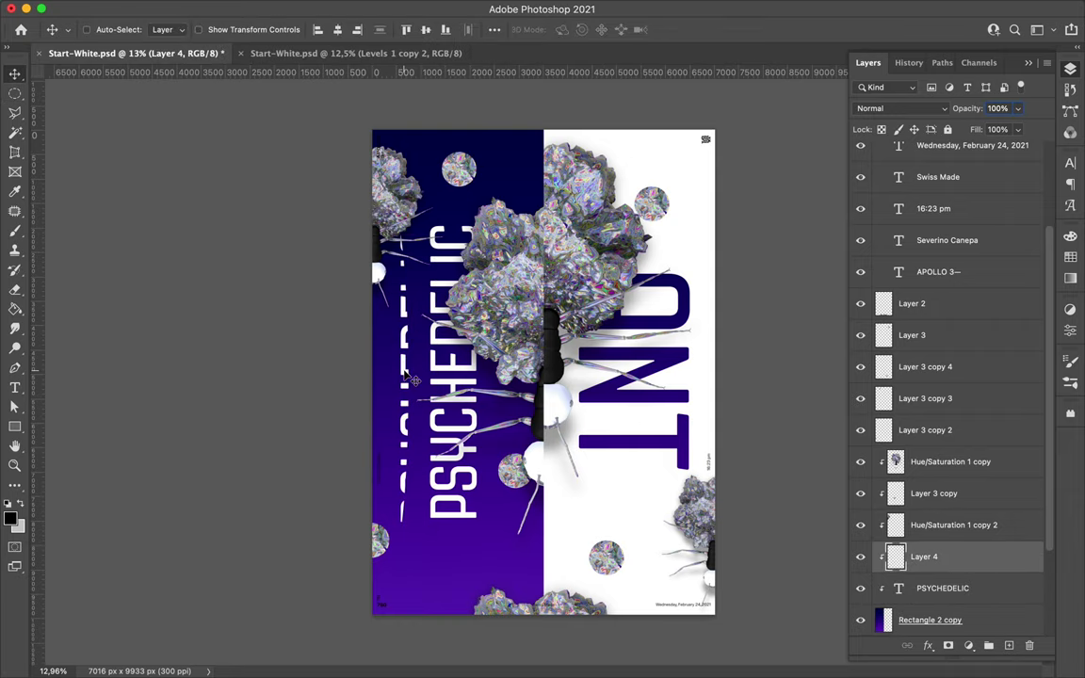
{"action": "key", "text": "ctrl+j"}
{"action": "key", "text": "v"}
{"action": "left_click_drag", "start_coordinate": [444, 487], "coordinate": [413, 487]}
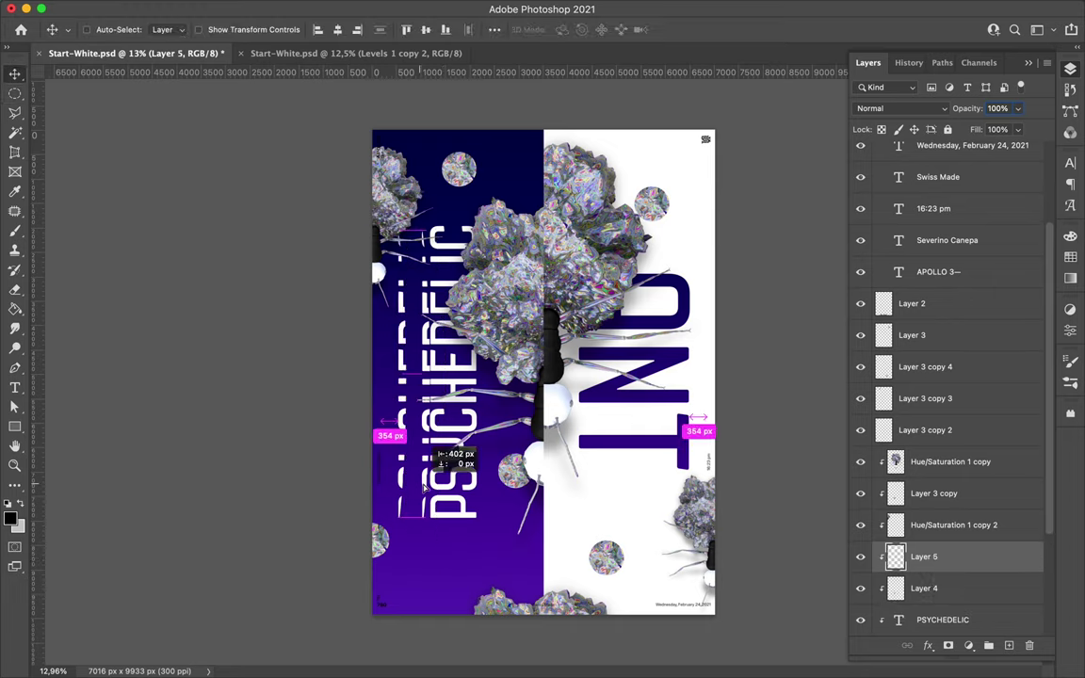
{"action": "key", "text": "ctrl+bracketleft"}
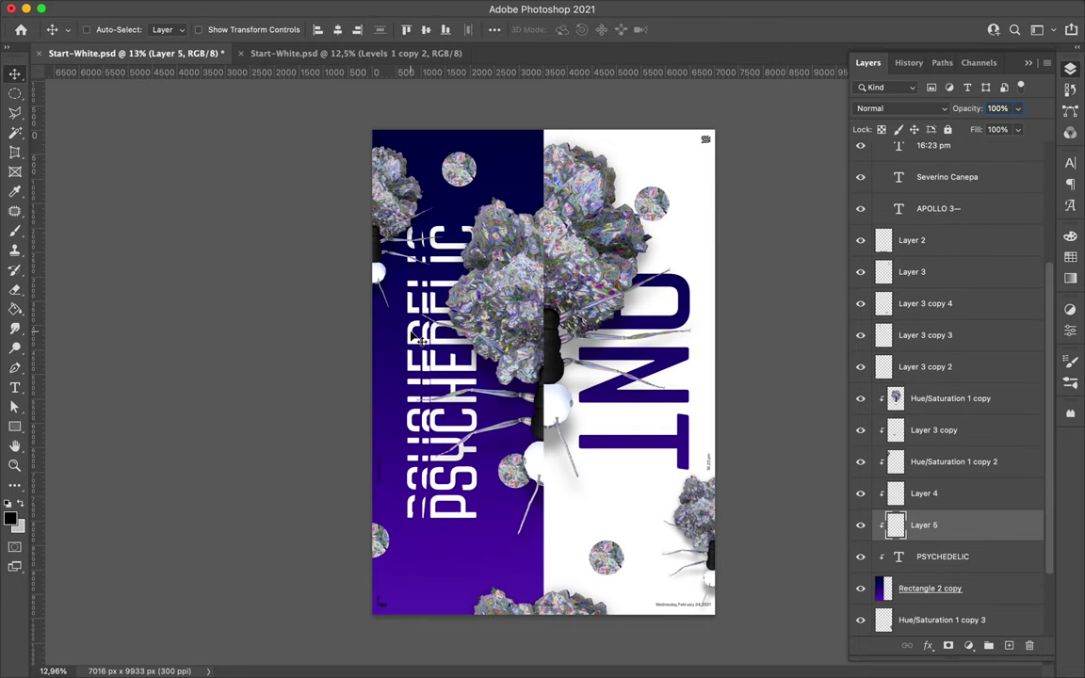
- Select only Layer 4 and move Rectangle 2 to the top of the layer stack
{"action": "key", "text": "alt+shift+bracketright"}
{"action": "key", "text": "alt+shift+bracketleft"}
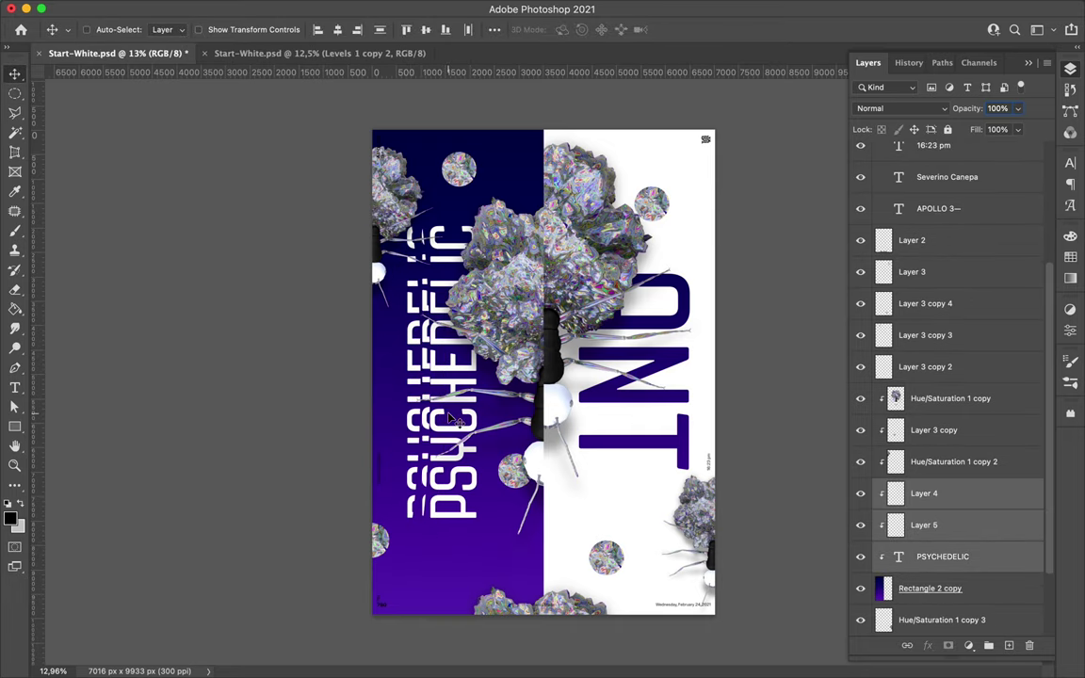
{"action": "left_click", "coordinate": [452, 419], "text": "ctrl"}
{"action": "scroll", "coordinate": [452, 419], "scroll_direction": "up", "scroll_amount": 5}
{"action": "scroll", "coordinate": [191, 330], "scroll_direction": "down", "scroll_amount": 5}
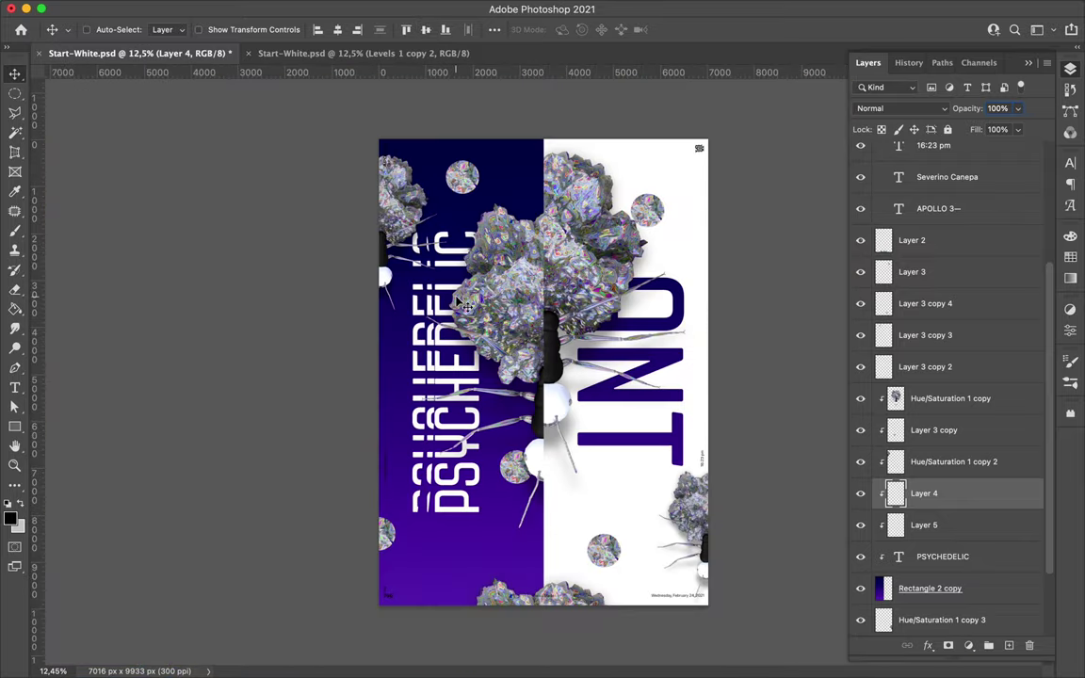
{"action": "left_click_drag", "start_coordinate": [932, 493], "coordinate": [932, 240]}
- Duplicate the white bar and place the copy below the first one
{"action": "left_click", "coordinate": [167, 29]}
{"action": "key", "text": "v"}
{"action": "scroll", "coordinate": [533, 415], "scroll_direction": "up", "scroll_amount": 3}
{"action": "mouse_move", "coordinate": [565, 431]}
{"action": "left_mouse_down"}
{"action": "mouse_move", "coordinate": [574, 443]}
{"action": "mouse_move", "coordinate": [570, 434]}
{"action": "mouse_move", "coordinate": [565, 579]}
{"action": "left_mouse_up"}
{"action": "scroll", "coordinate": [565, 424], "scroll_direction": "down", "scroll_amount": 3}
{"action": "key", "text": "a"}
- Sample a poster colour, reposition the bars, and move Layer 6 between Layer 3 copy 3 and copy 2
{"action": "key", "text": "i"}
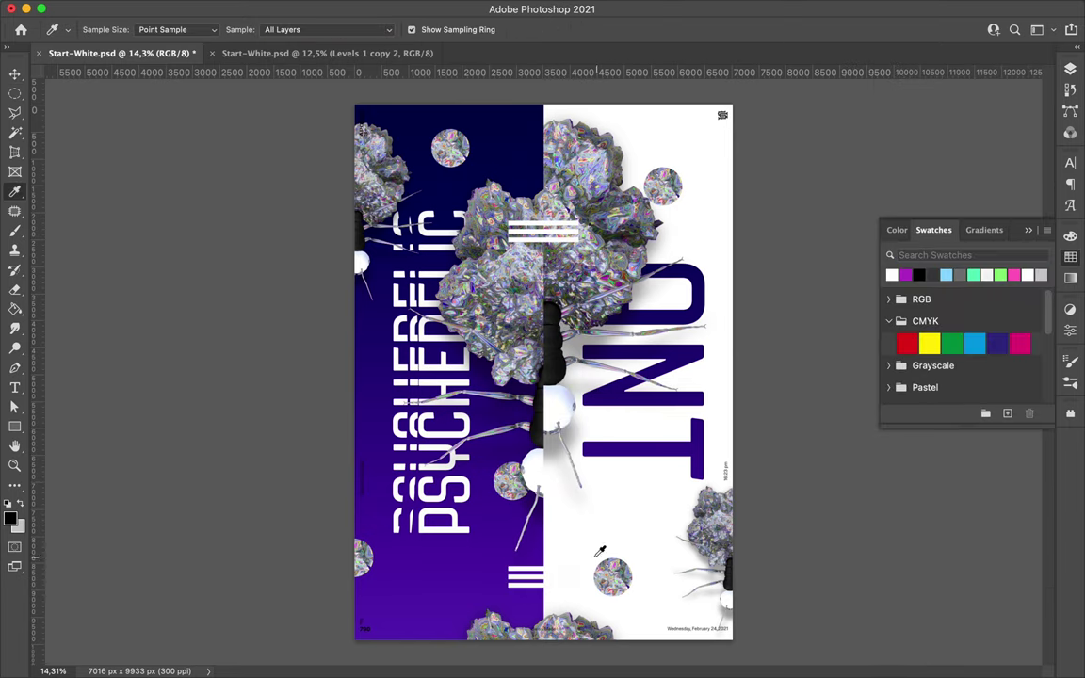
{"action": "key", "text": "v"}
{"action": "left_click_drag", "start_coordinate": [526, 575], "coordinate": [562, 554]}
{"action": "left_click_drag", "start_coordinate": [950, 525], "coordinate": [942, 264]}
{"action": "left_click_drag", "start_coordinate": [575, 564], "coordinate": [570, 577]}
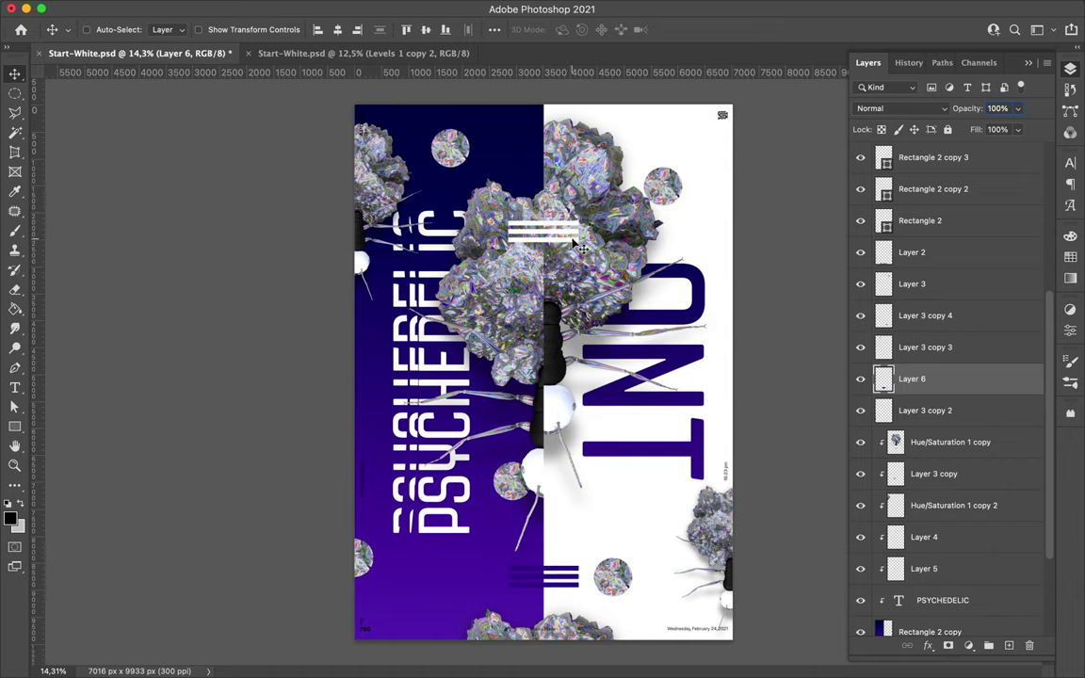
- Merge the Rectangle 2 bar copies and lower the white bars slightly
{"action": "left_click", "coordinate": [932, 157]}
{"action": "left_click", "coordinate": [920, 220], "text": "shift"}
{"action": "right_click", "coordinate": [900, 166]}
{"action": "left_click", "coordinate": [810, 527]}
{"action": "left_click_drag", "start_coordinate": [551, 248], "coordinate": [556, 281]}
- Give Layer 6 a mask from a loaded outline selection, then deselect
{"action": "left_click", "coordinate": [912, 315]}
{"action": "left_click", "coordinate": [951, 378]}
{"action": "left_click", "coordinate": [912, 315]}
{"action": "left_click", "coordinate": [947, 645]}
{"action": "key", "text": "b"}
{"action": "key", "text": "m"}
{"action": "key", "text": "ctrl+d"}
{"action": "scroll", "coordinate": [528, 555], "scroll_direction": "up", "scroll_amount": 5}
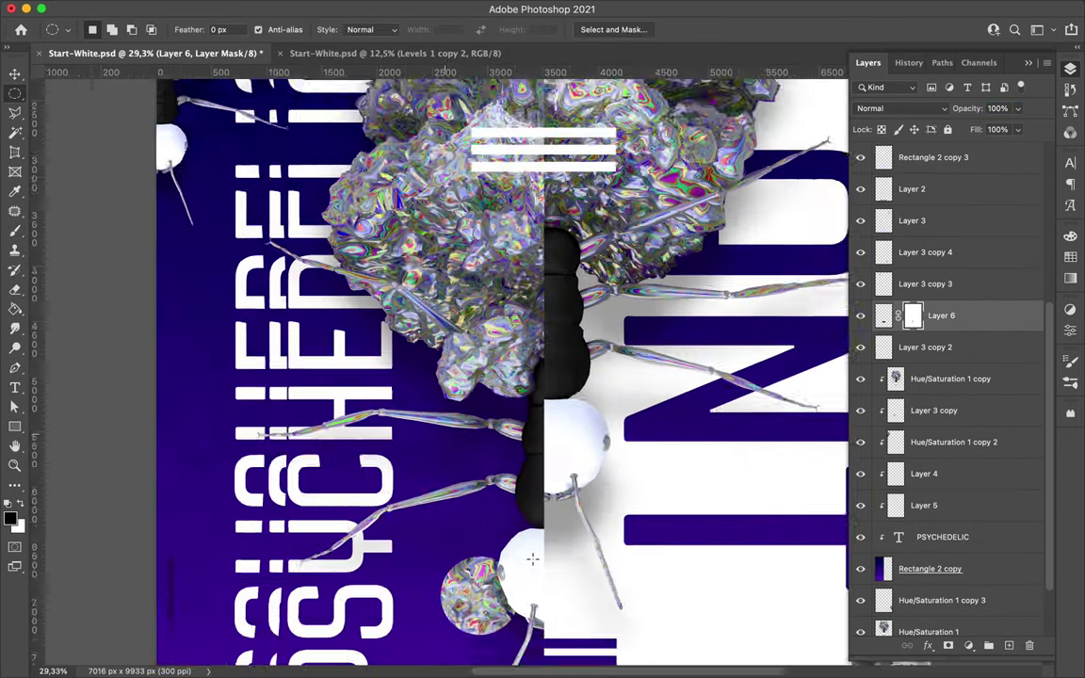
{"action": "scroll", "coordinate": [679, 512], "scroll_direction": "down", "scroll_amount": 5}
- Try placing the stripe copy lower and at the right edge, undoing the extra copies
{"action": "key", "text": "v"}
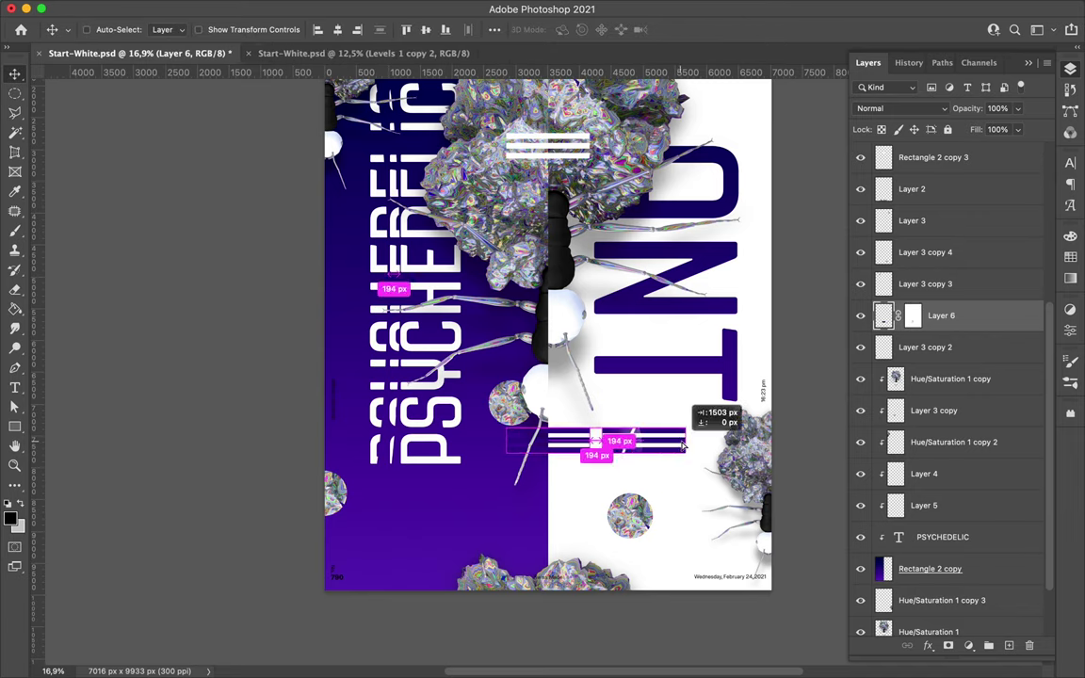
{"action": "left_click", "coordinate": [542, 254]}
{"action": "left_click_drag", "start_coordinate": [660, 429], "coordinate": [660, 589]}
{"action": "key", "text": "ctrl+z"}
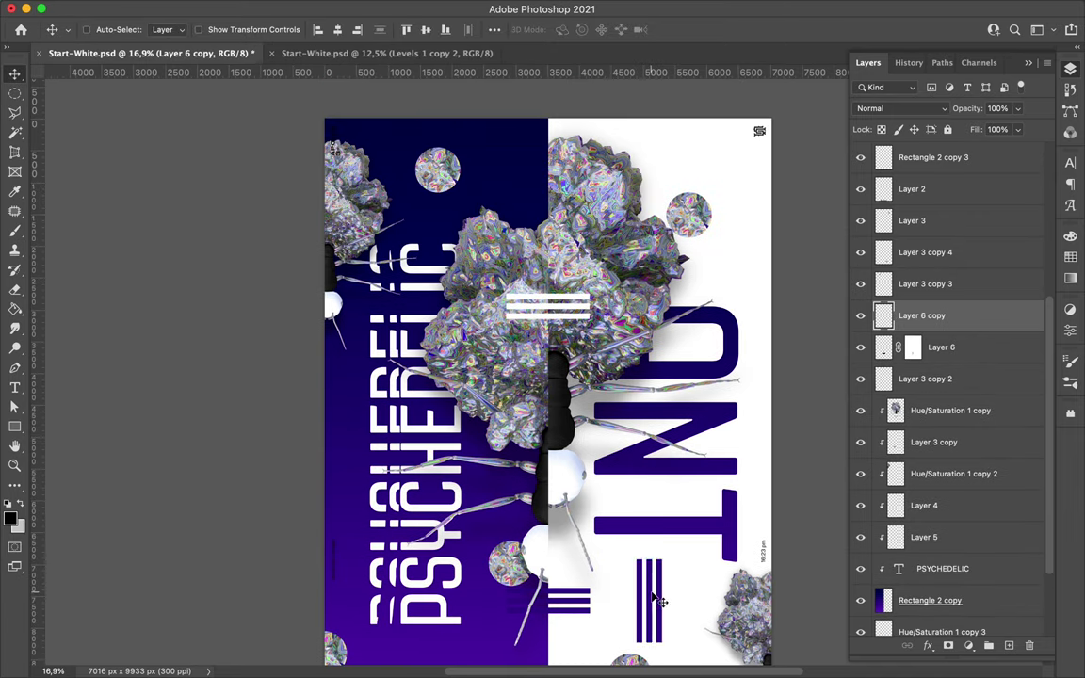
{"action": "left_click_drag", "start_coordinate": [452, 395], "coordinate": [778, 425]}
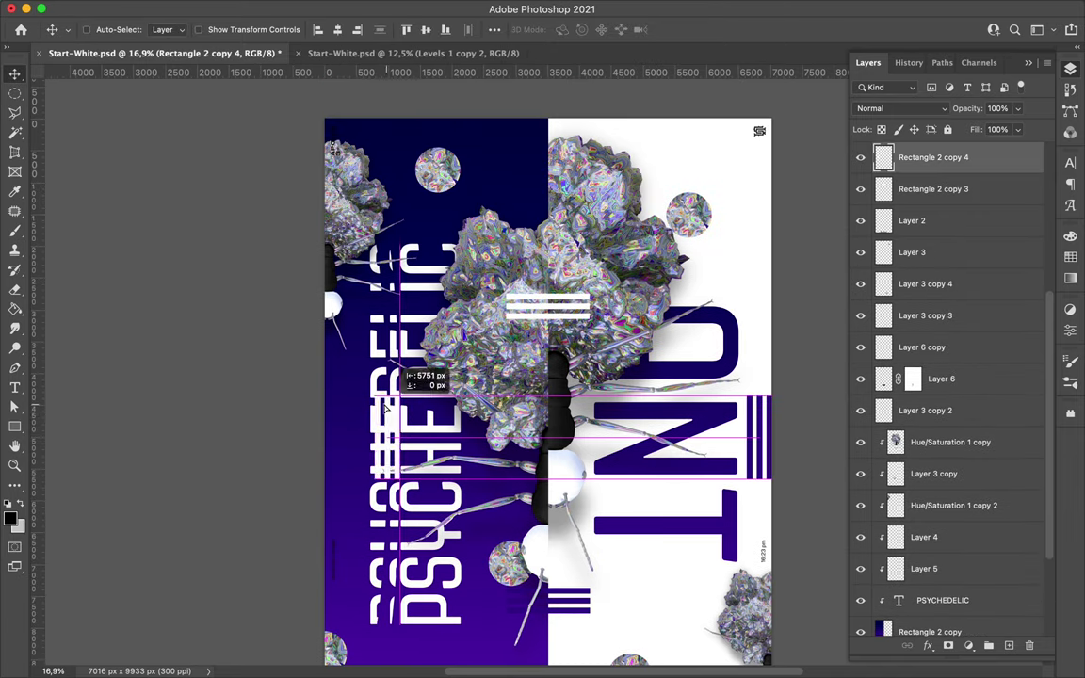
{"action": "scroll", "coordinate": [280, 485], "scroll_direction": "down", "scroll_amount": 3}
{"action": "key", "text": "ctrl+z"}
- Reposition Layer 6 copy, undo the extra stripe copy, and select the stripe layers together
{"action": "left_click", "coordinate": [923, 314]}
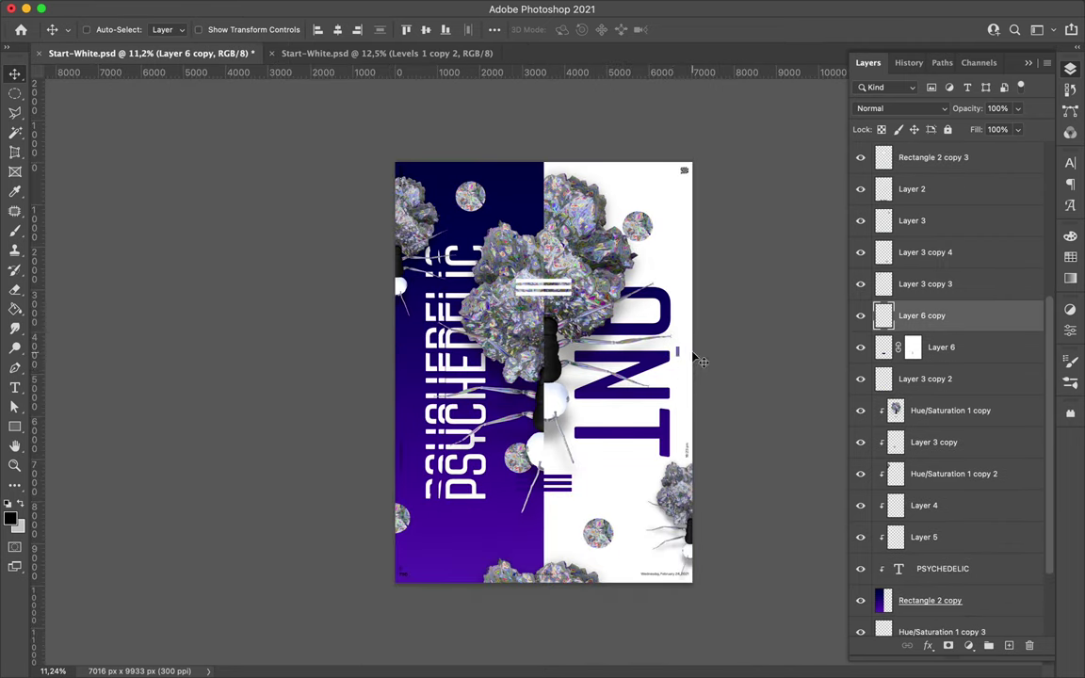
{"action": "scroll", "coordinate": [695, 358], "scroll_direction": "up", "scroll_amount": 5}
{"action": "left_click_drag", "start_coordinate": [695, 358], "coordinate": [754, 189]}
{"action": "scroll", "coordinate": [695, 250], "scroll_direction": "down", "scroll_amount": 2}
{"action": "key", "text": "ctrl+z"}
{"action": "scroll", "coordinate": [506, 305], "scroll_direction": "down", "scroll_amount": 2}
{"action": "left_click", "coordinate": [475, 417], "text": "ctrl+shift"}
- Drag the selected stripes down into place and move Layer 3 lower in the layer stack
{"action": "left_click_drag", "start_coordinate": [534, 437], "coordinate": [534, 499]}
{"action": "left_click_drag", "start_coordinate": [912, 220], "coordinate": [983, 606]}
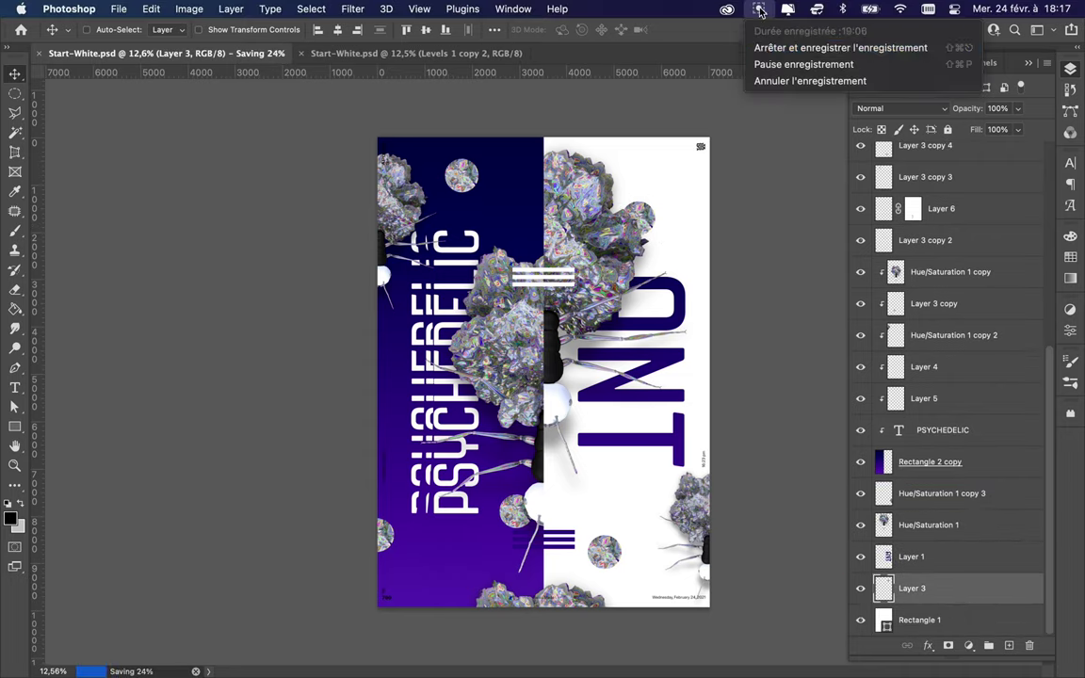